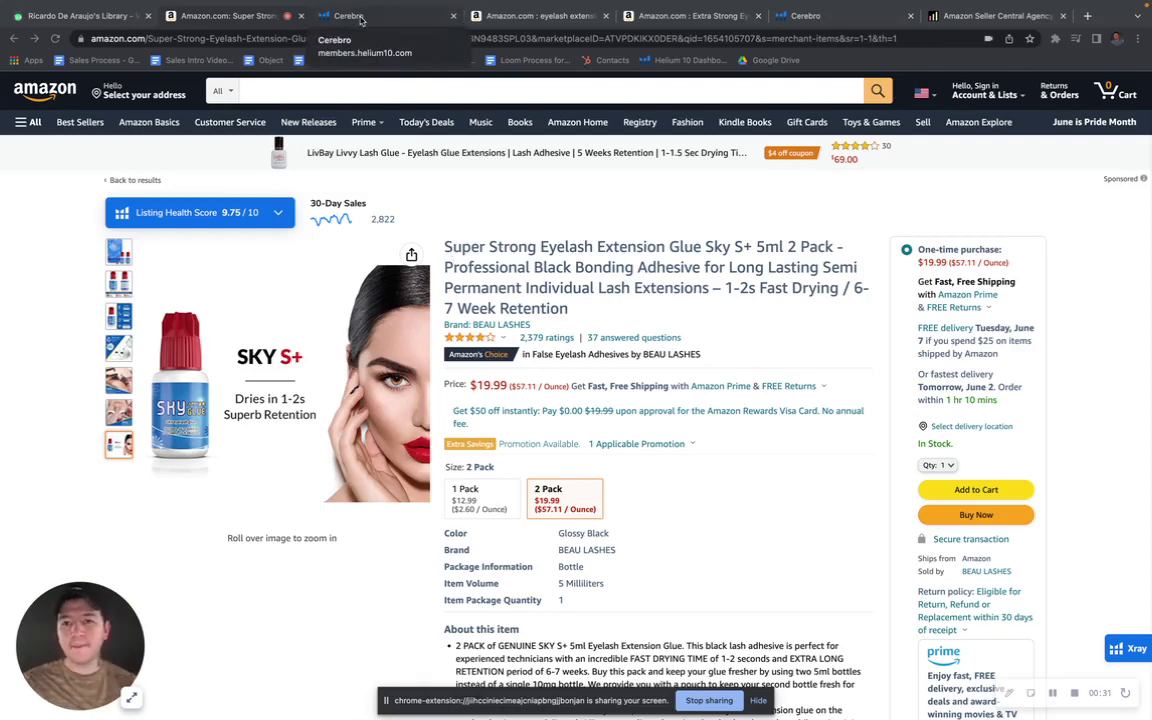
- Show Cerebro's keyword results for B06XG2CYZD: 3,624 keywords, 2,319 organic, 738 sponsored
left_click(362, 17)
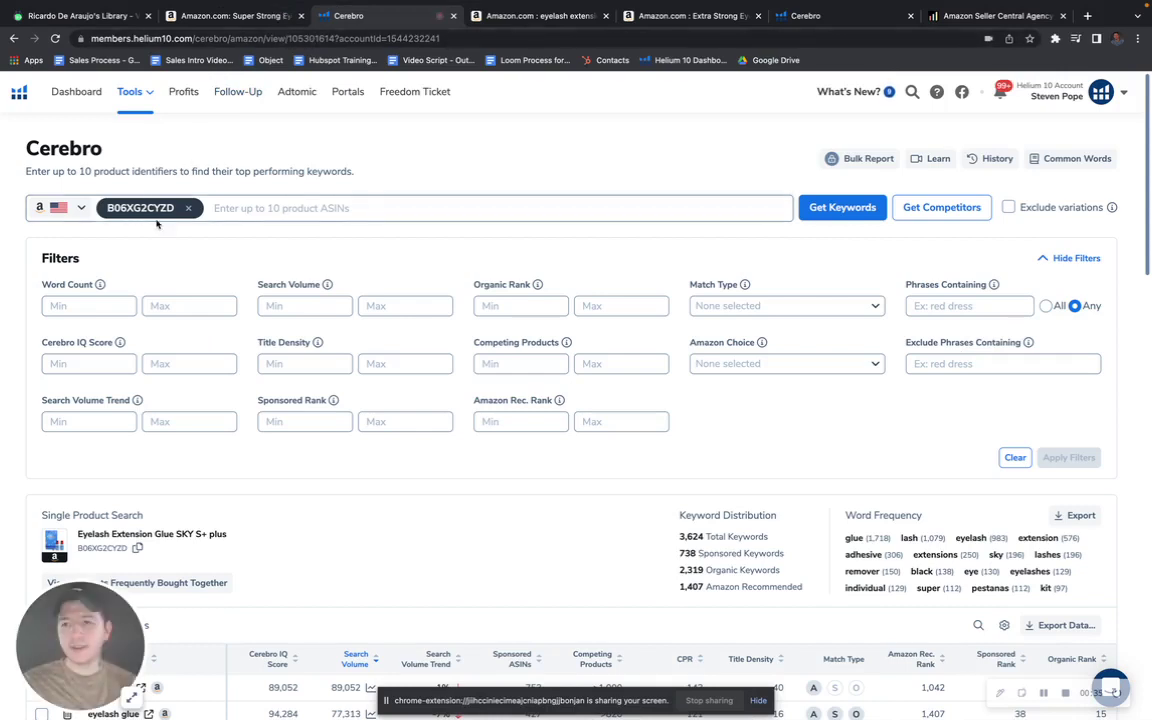
scroll(854, 510, "down", 1)
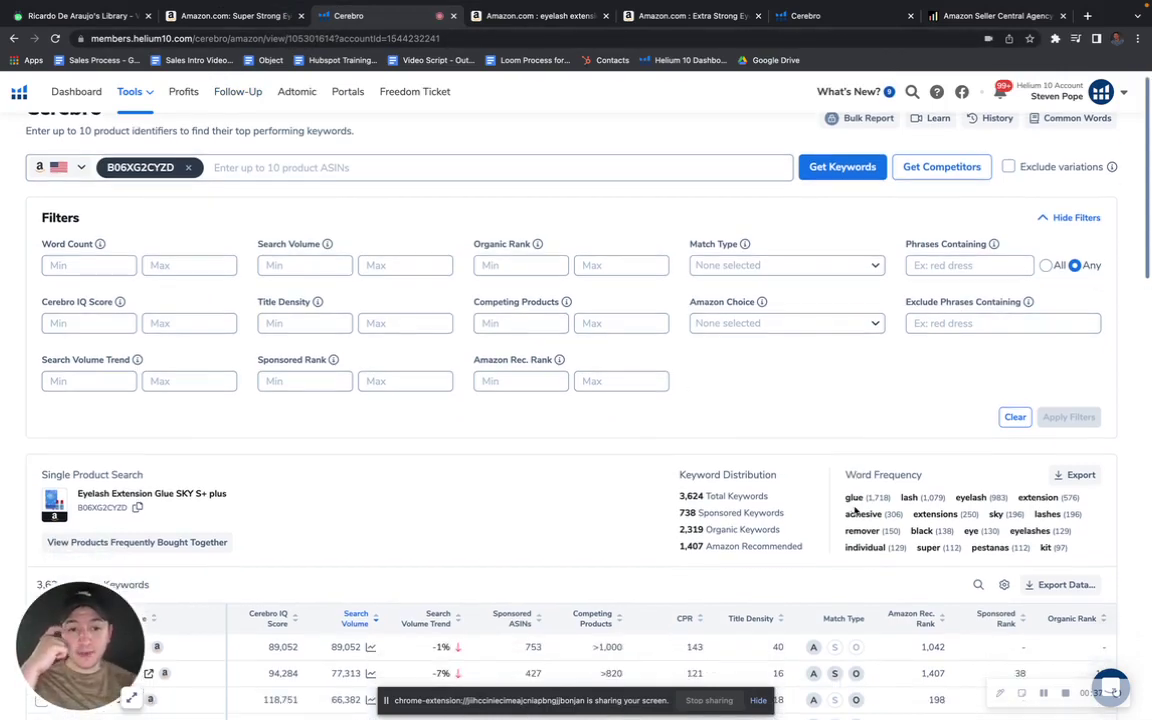
scroll(805, 470, "down", 2)
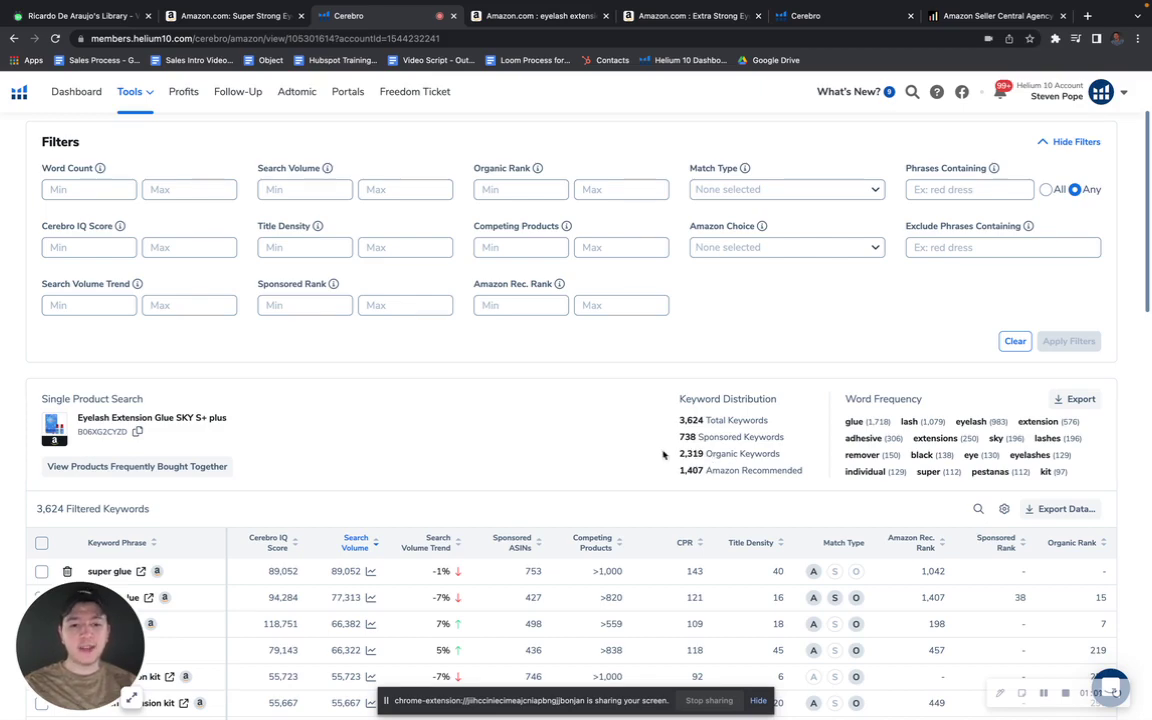
scroll(690, 420, "down", 1)
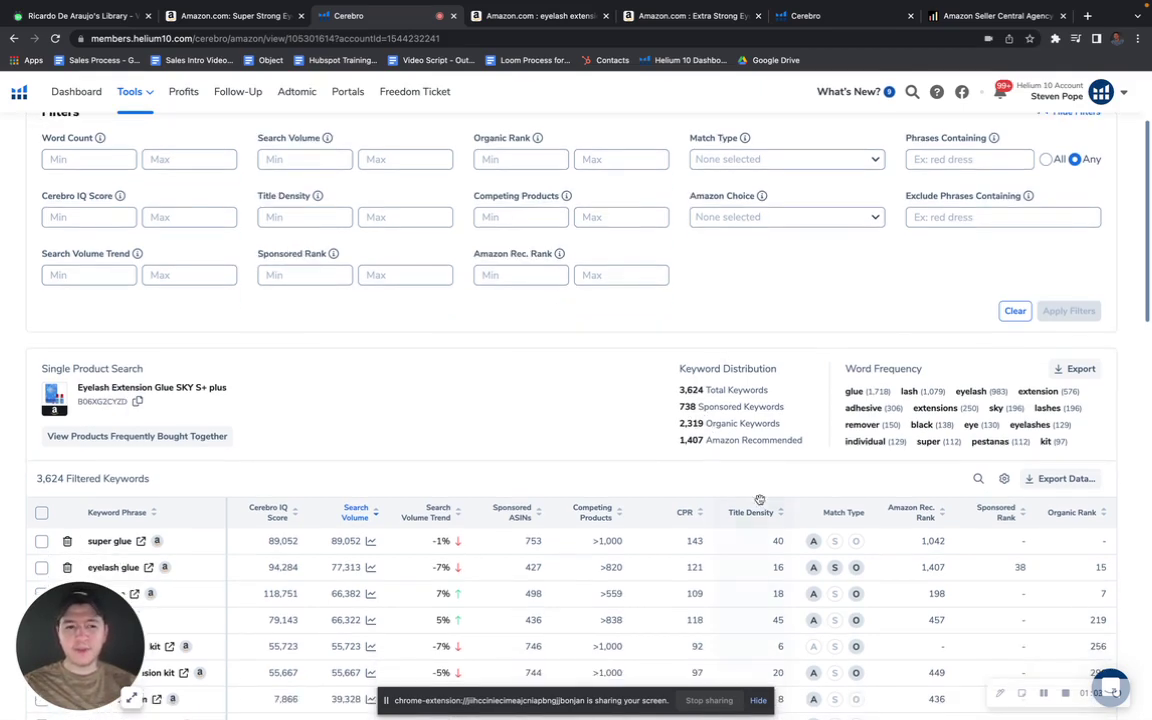
scroll(1142, 289, "down", 3)
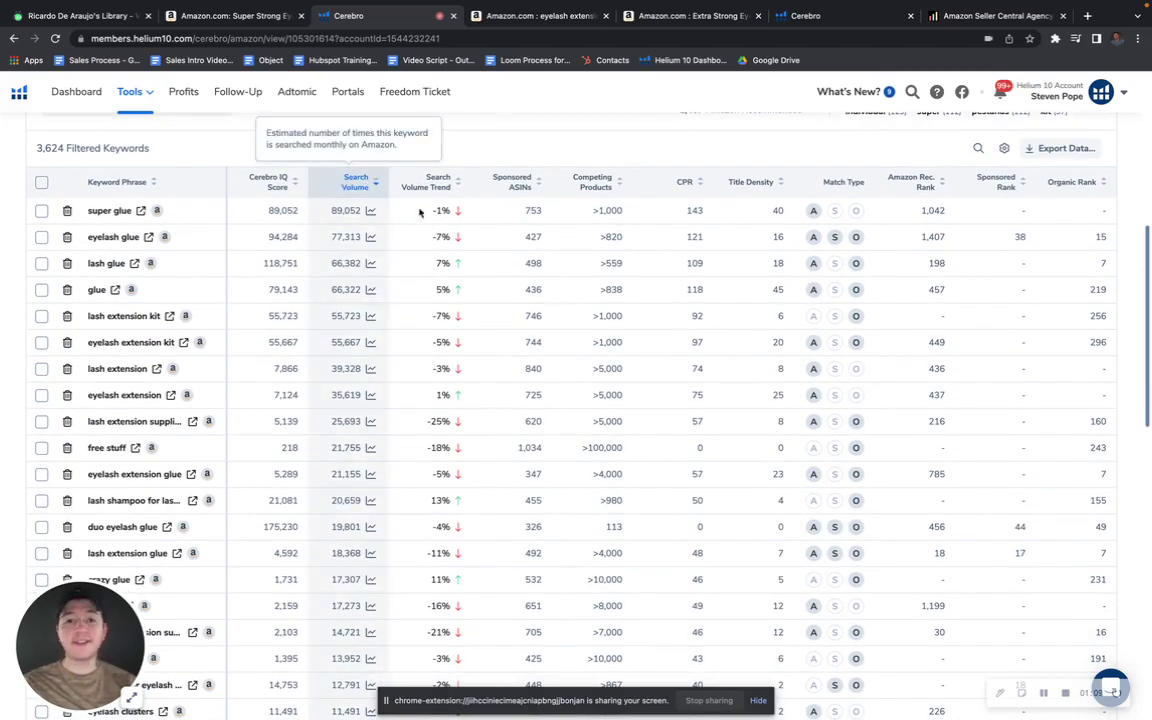
scroll(1132, 373, "down", 1)
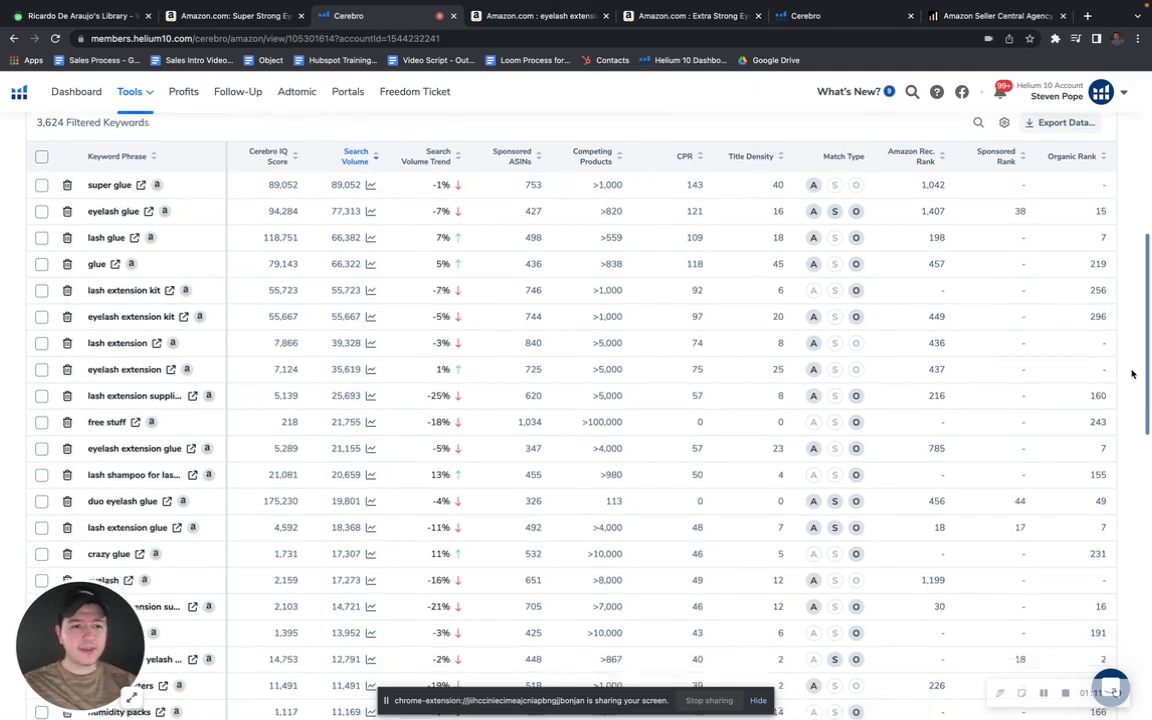
scroll(1132, 373, "down", 1)
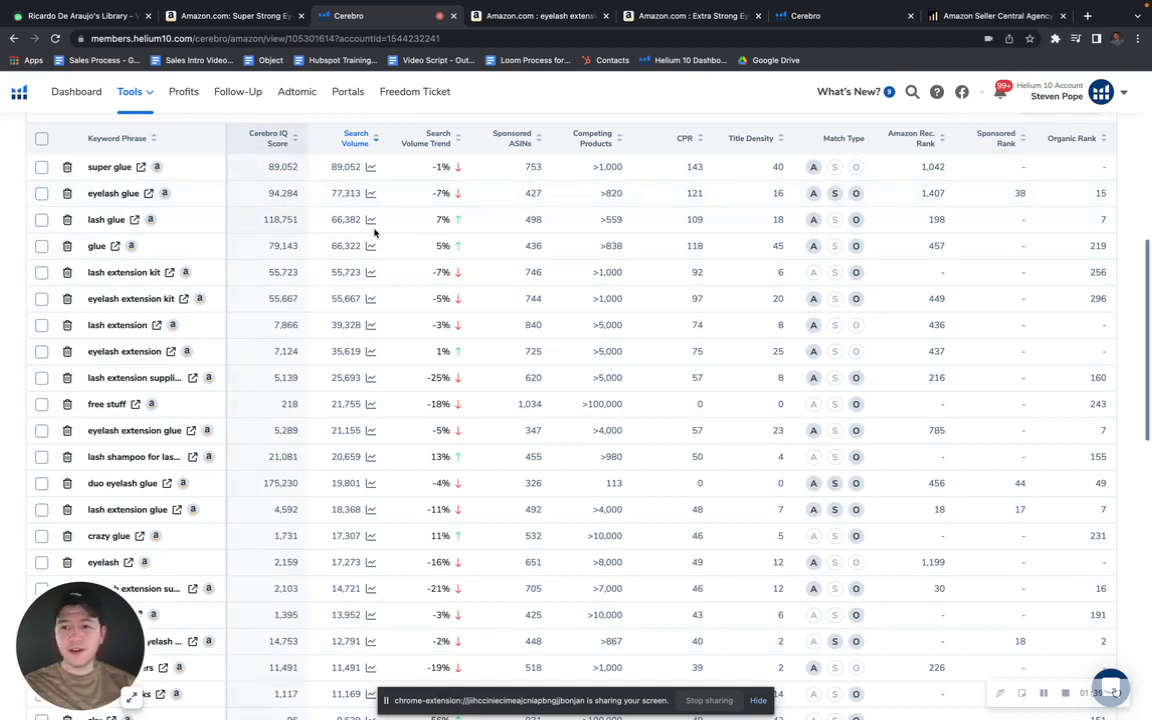
scroll(378, 296, "up", 2)
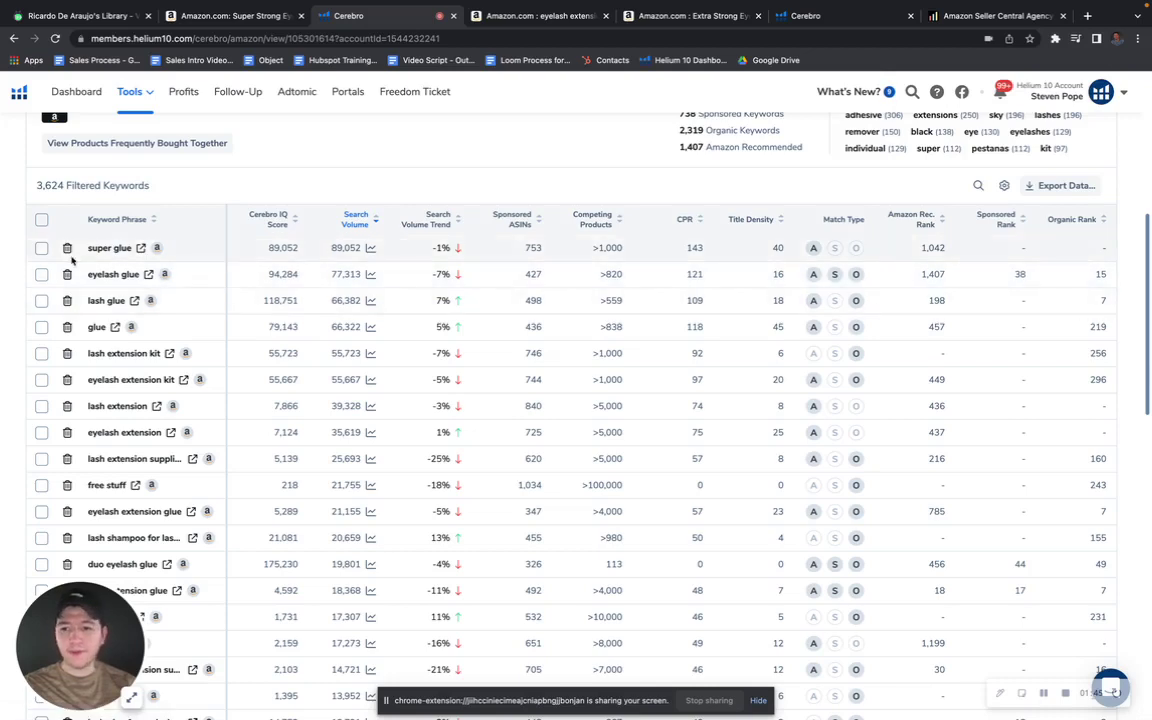
- Open the 'eyelash glue' Amazon search and run Helium 10 Xray product research on it
left_click_drag(148, 276, 149, 280)
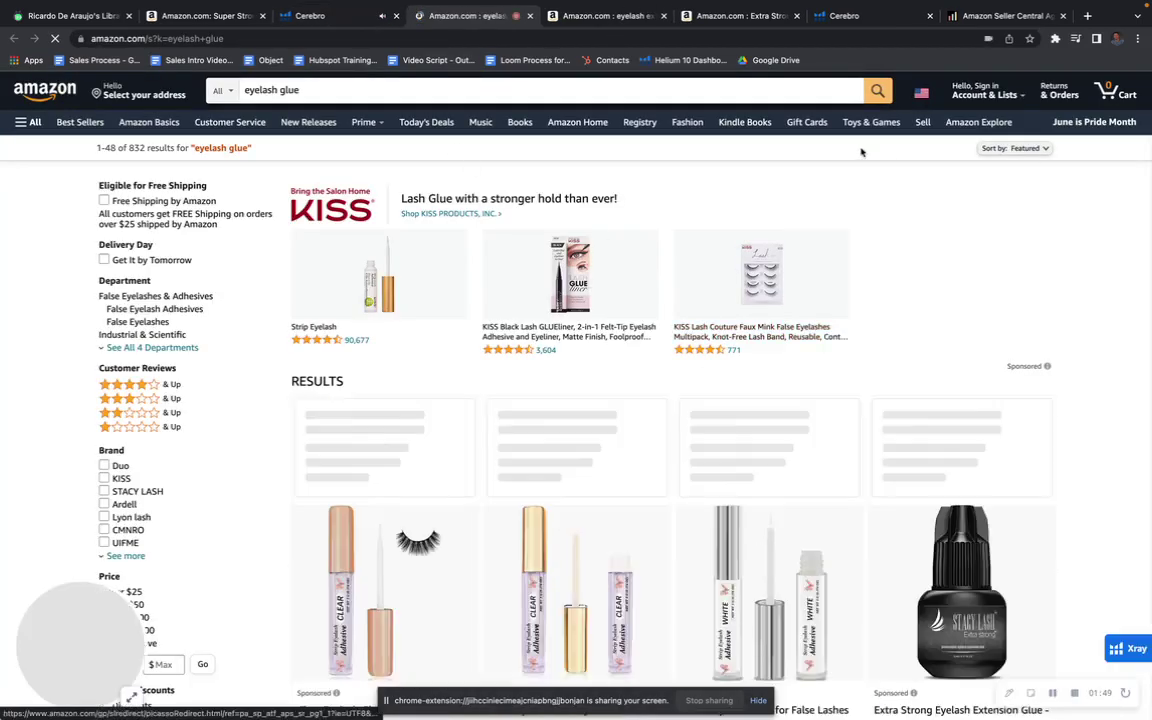
left_click(1054, 38)
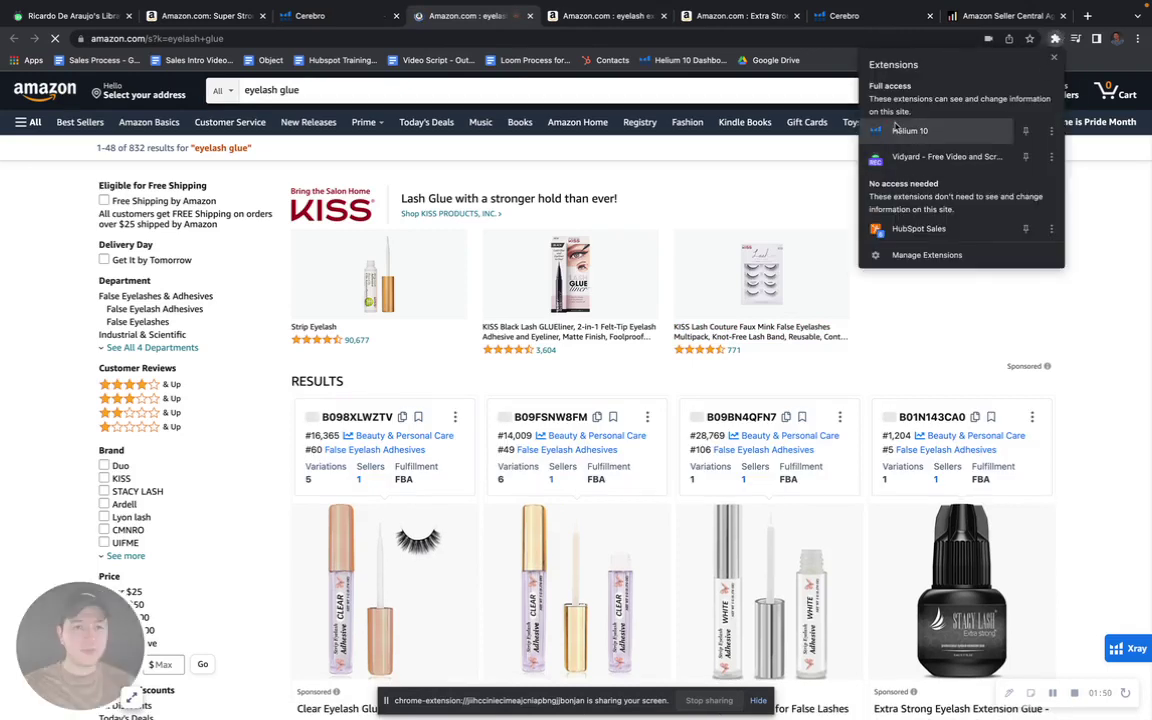
left_click(895, 136)
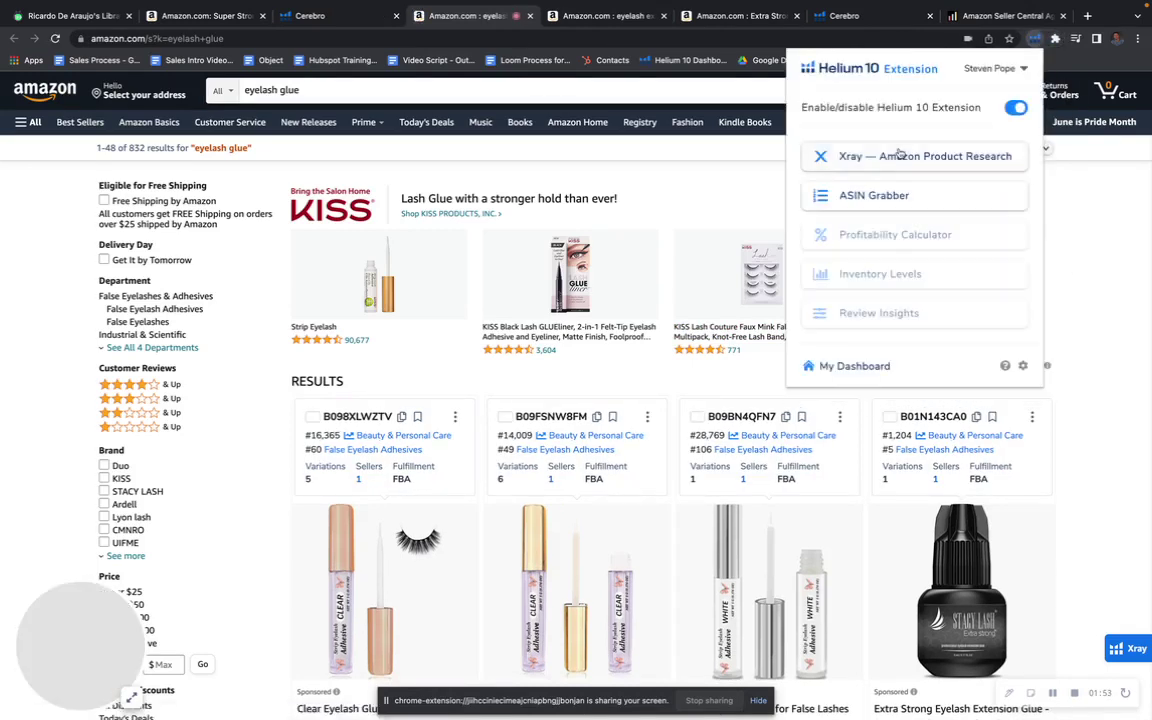
left_click(885, 158)
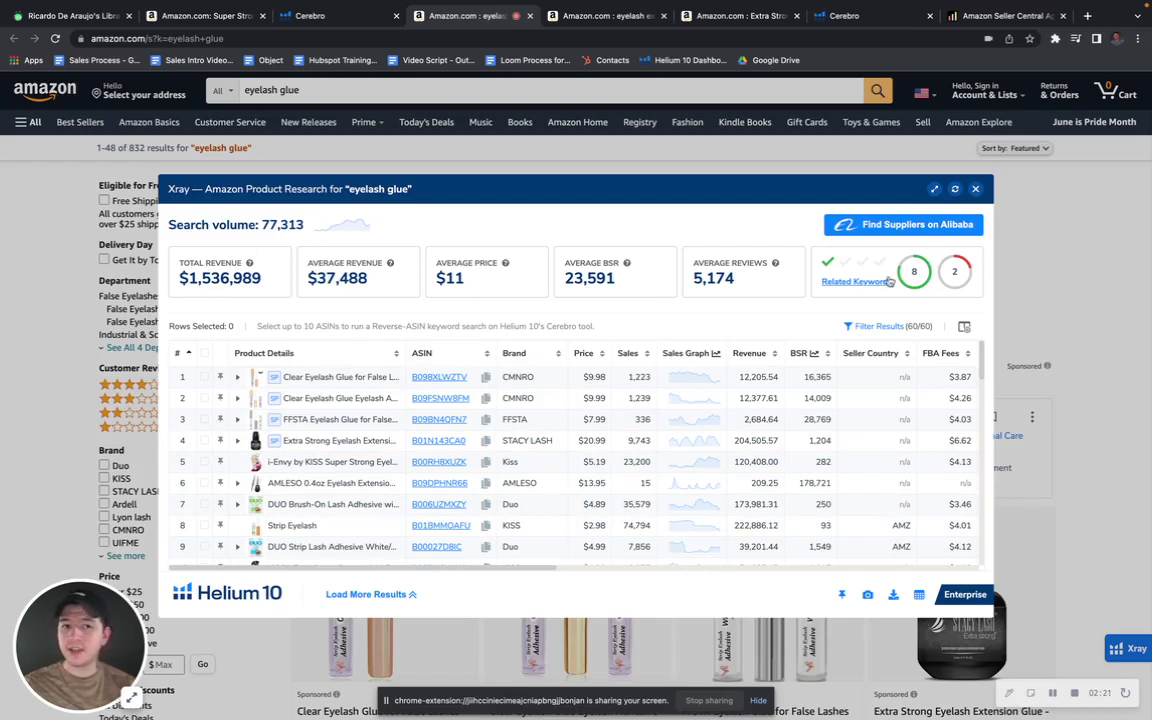
- Close Xray and switch to the Stacy Lash Extra Strong competitor's Cerebro keyword report
left_click(976, 190)
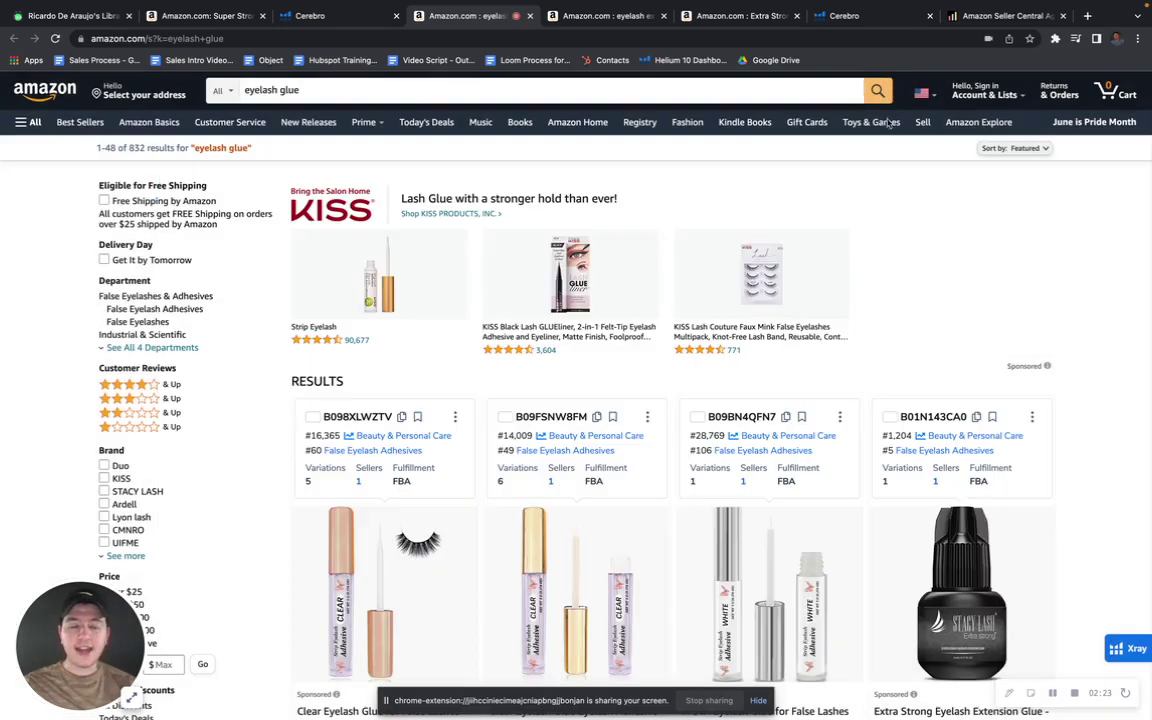
left_click(643, 14)
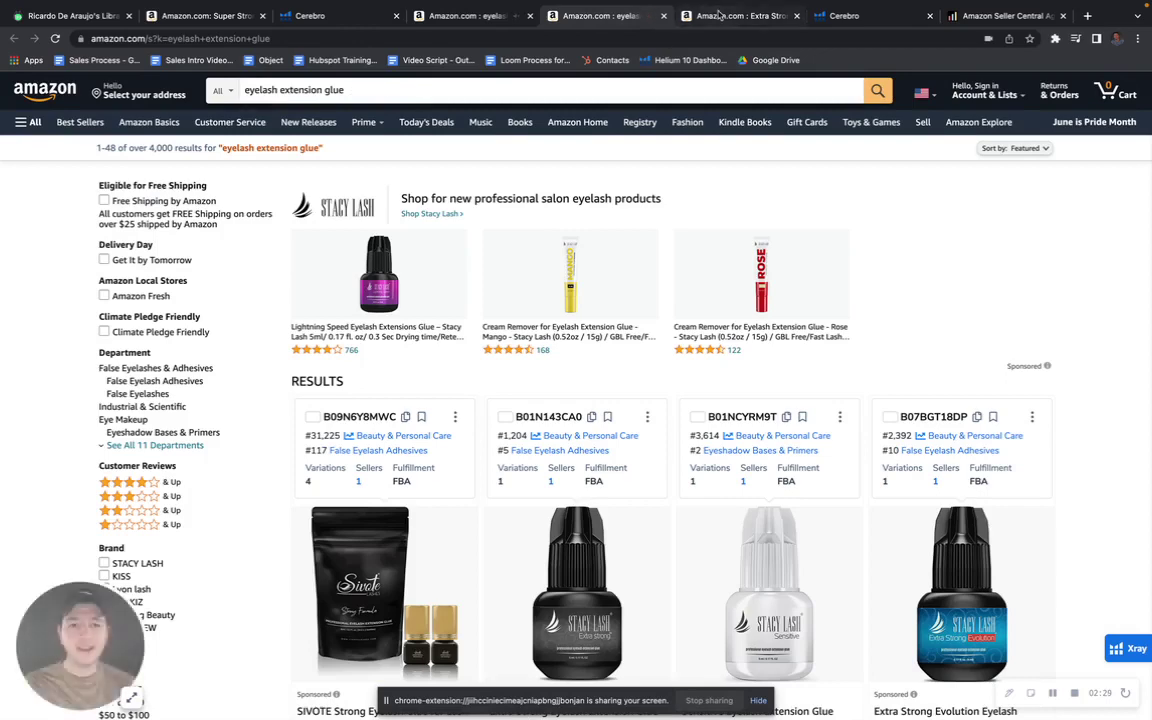
left_click(738, 15)
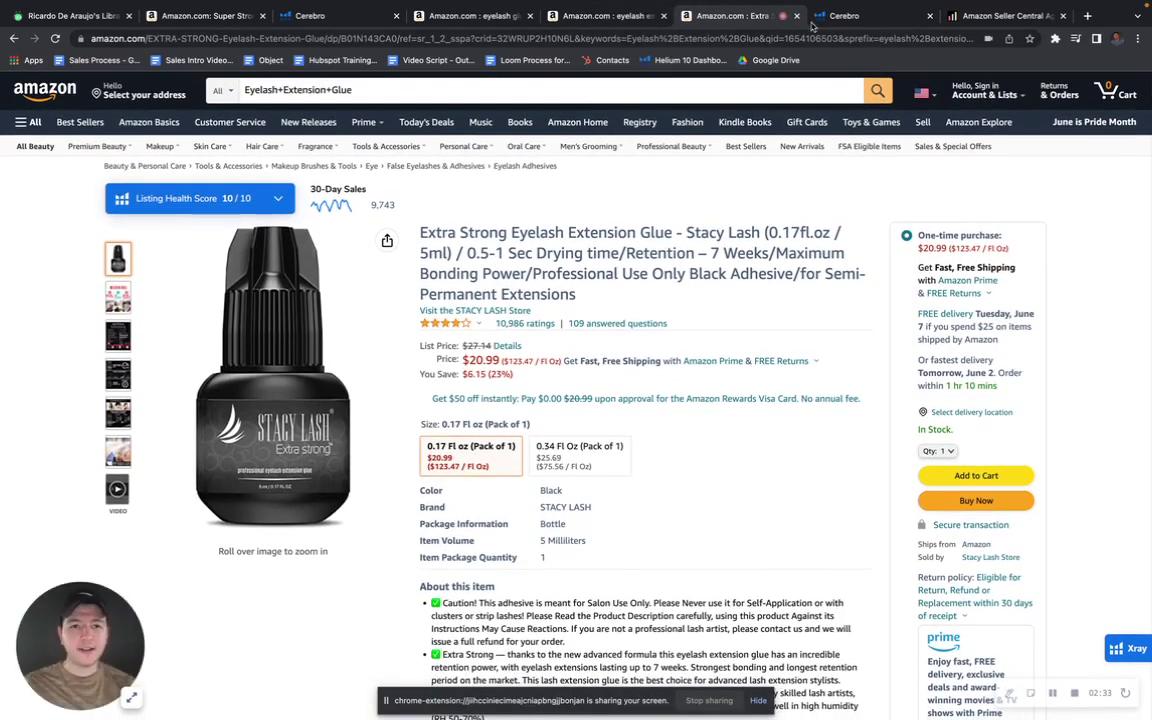
left_click(815, 15)
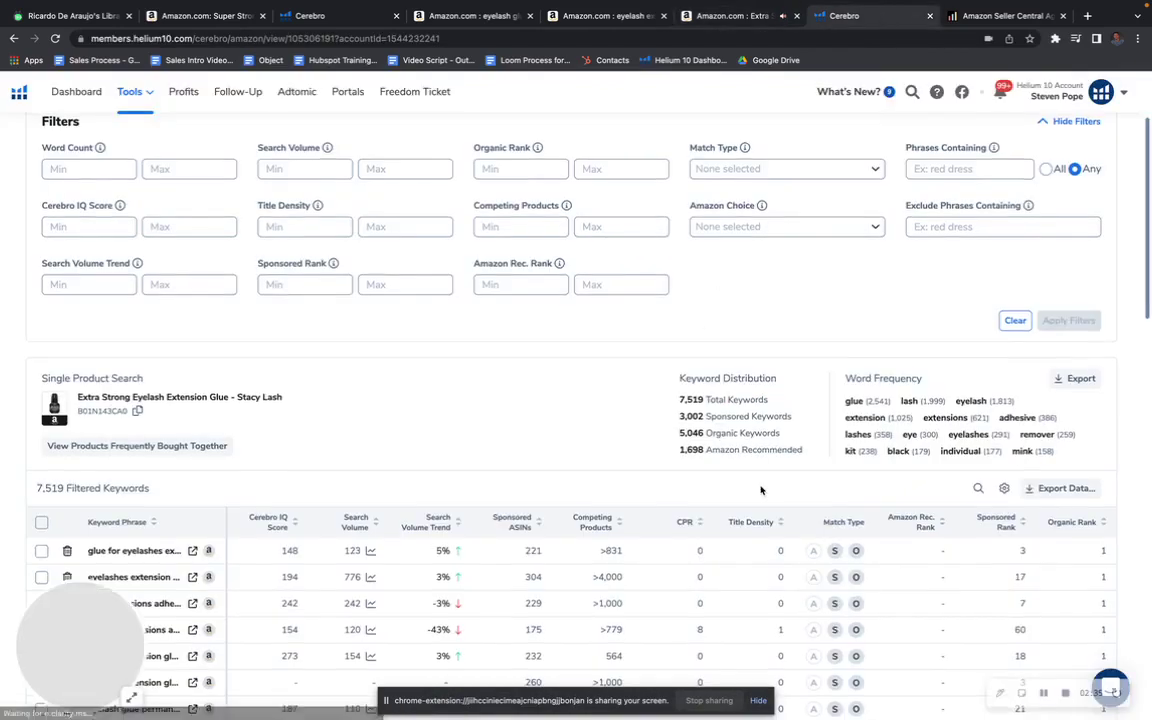
scroll(760, 490, "up", 2)
scroll(760, 490, "down", 2)
scroll(760, 490, "down", 1)
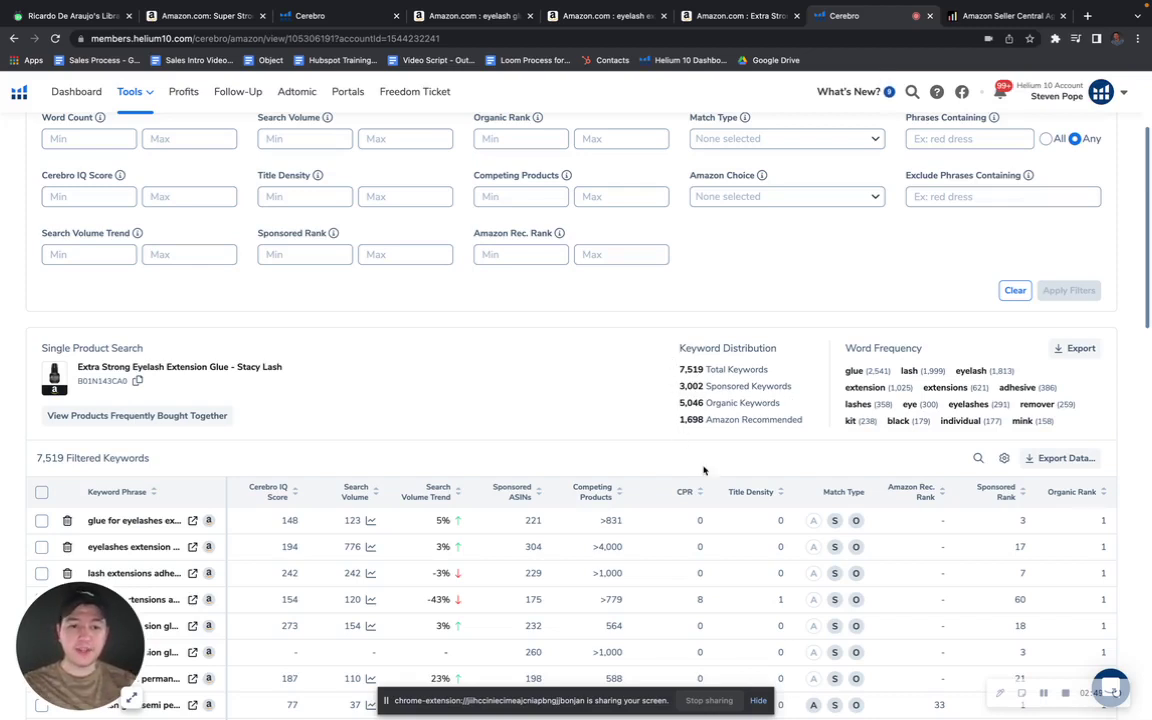
scroll(1110, 400, "down", 4)
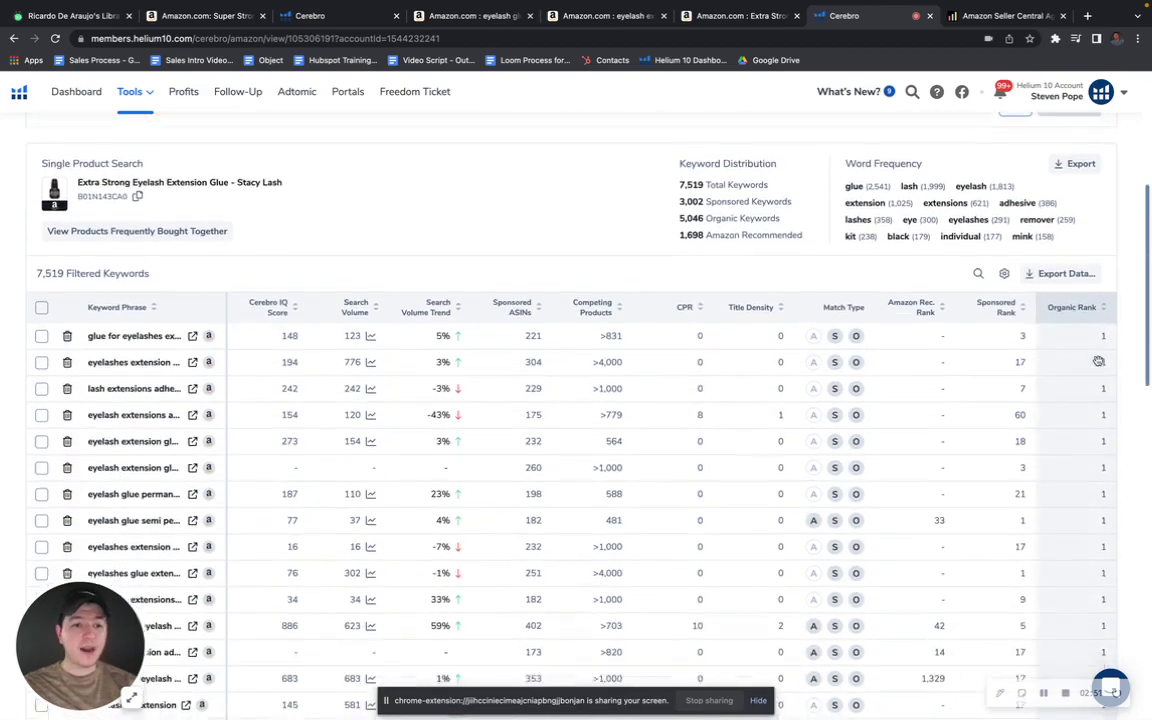
scroll(1098, 361, "down", 2)
scroll(1098, 330, "down", 1)
scroll(1096, 257, "down", 2)
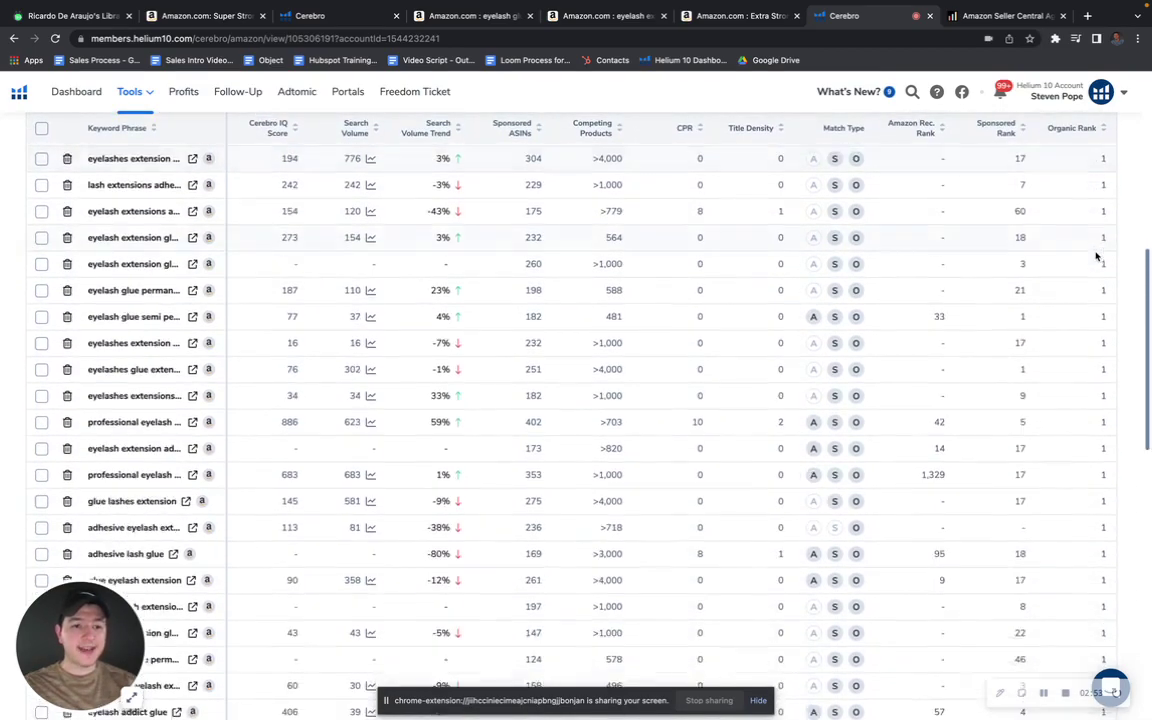
scroll(1096, 257, "down", 1)
scroll(1095, 265, "down", 2)
scroll(1095, 275, "down", 1)
scroll(1094, 288, "down", 1)
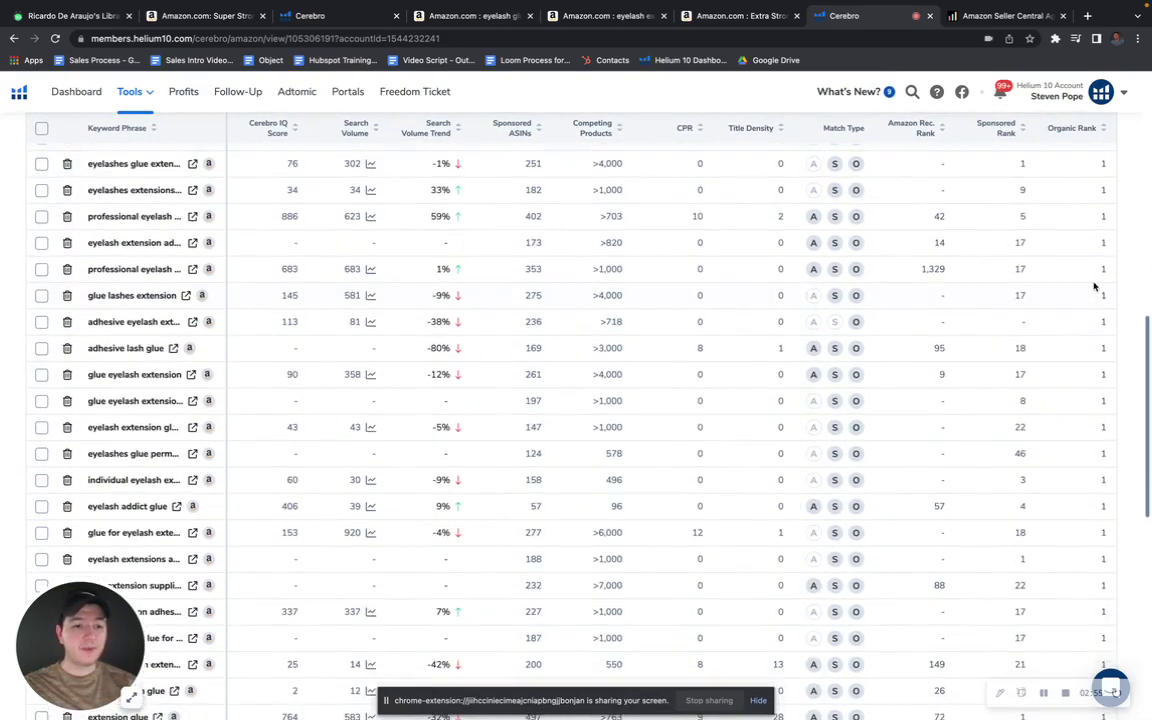
scroll(1094, 287, "down", 2)
scroll(1094, 287, "down", 1)
scroll(1094, 287, "up", 3)
scroll(1094, 287, "up", 3)
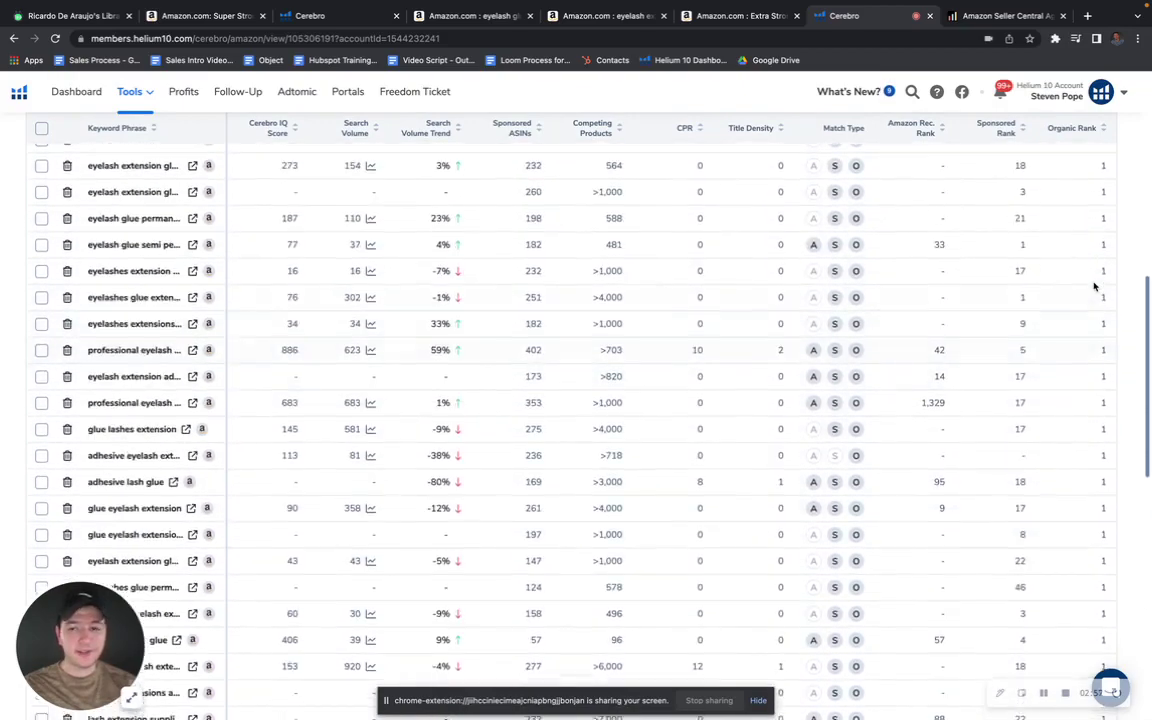
scroll(1094, 287, "up", 2)
scroll(1098, 330, "up", 2)
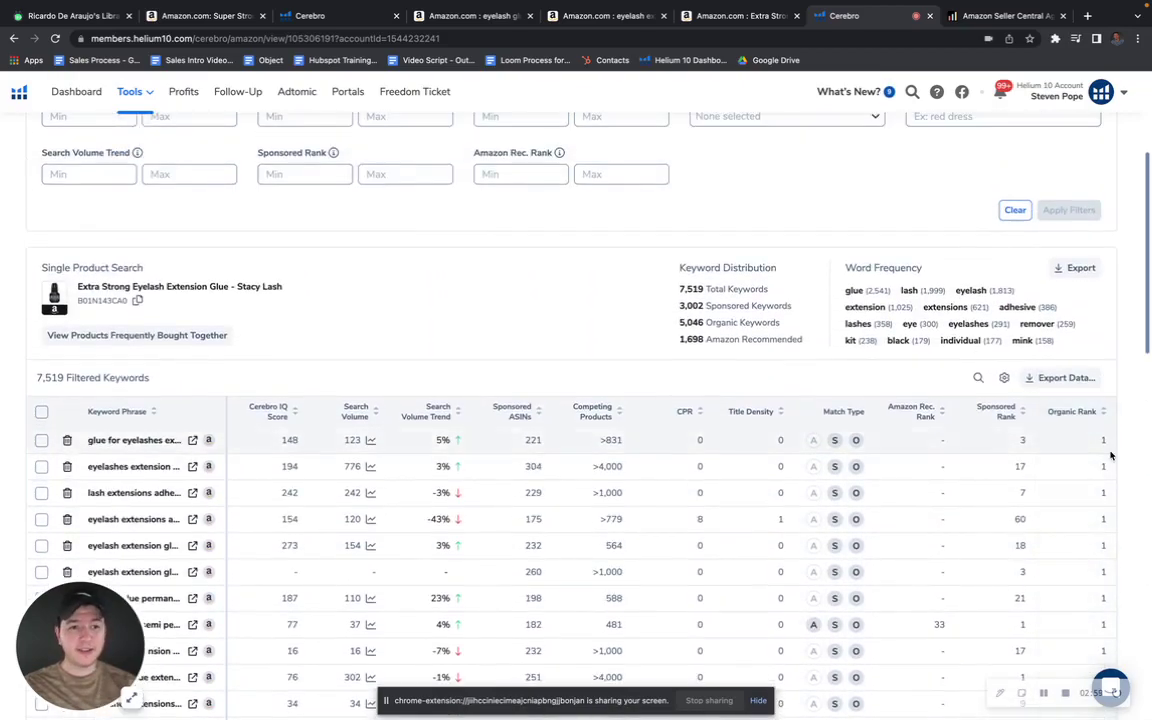
scroll(1110, 455, "up", 2)
scroll(1105, 456, "up", 1)
scroll(1095, 458, "down", 4)
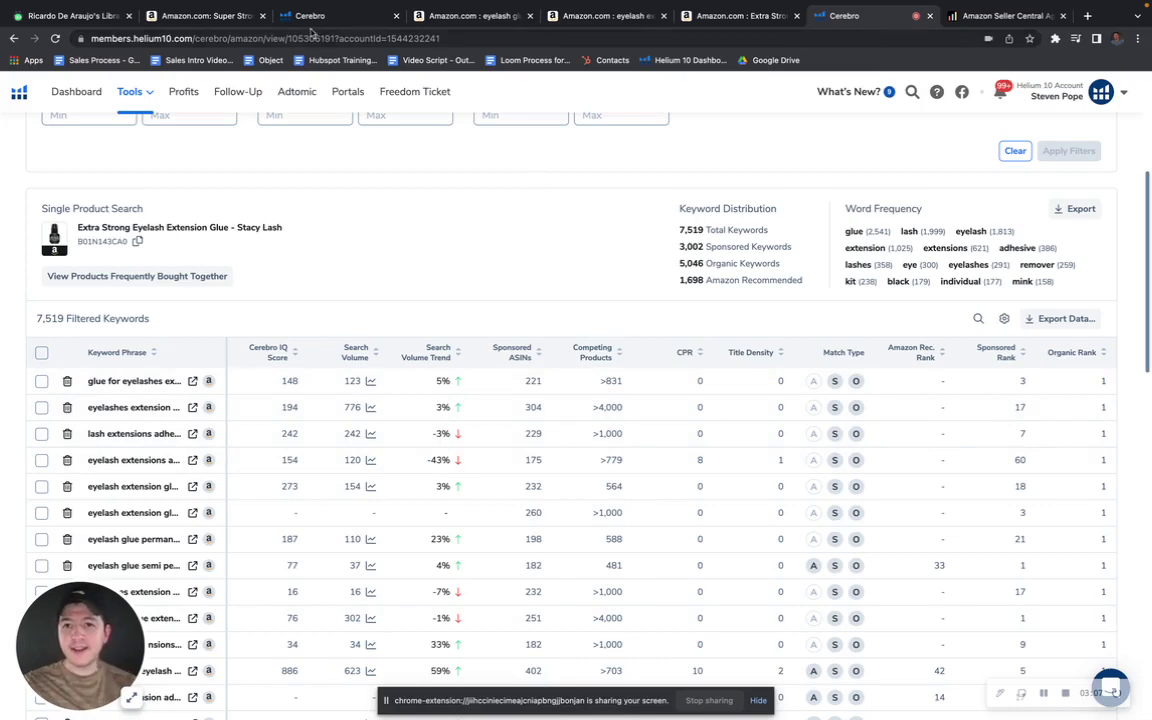
- Expand the Sky S+ 9.75/10 health score to its Listing Text checks for title and bullets
left_click(205, 15)
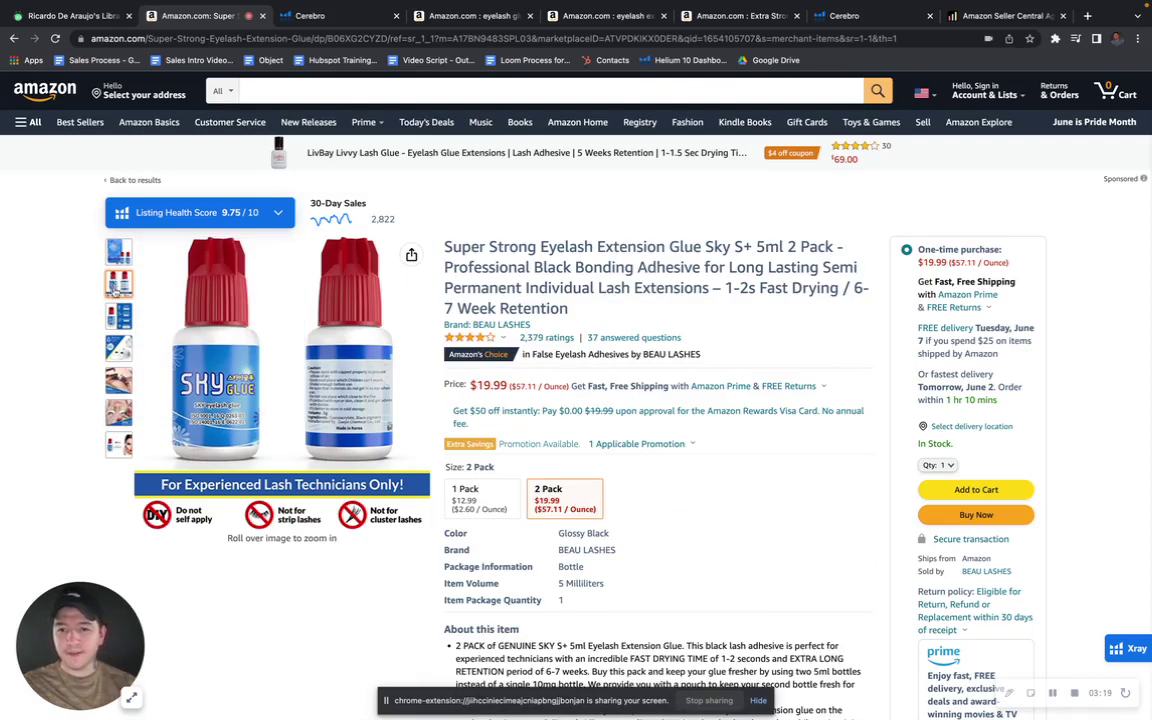
mouse_move(118, 316)
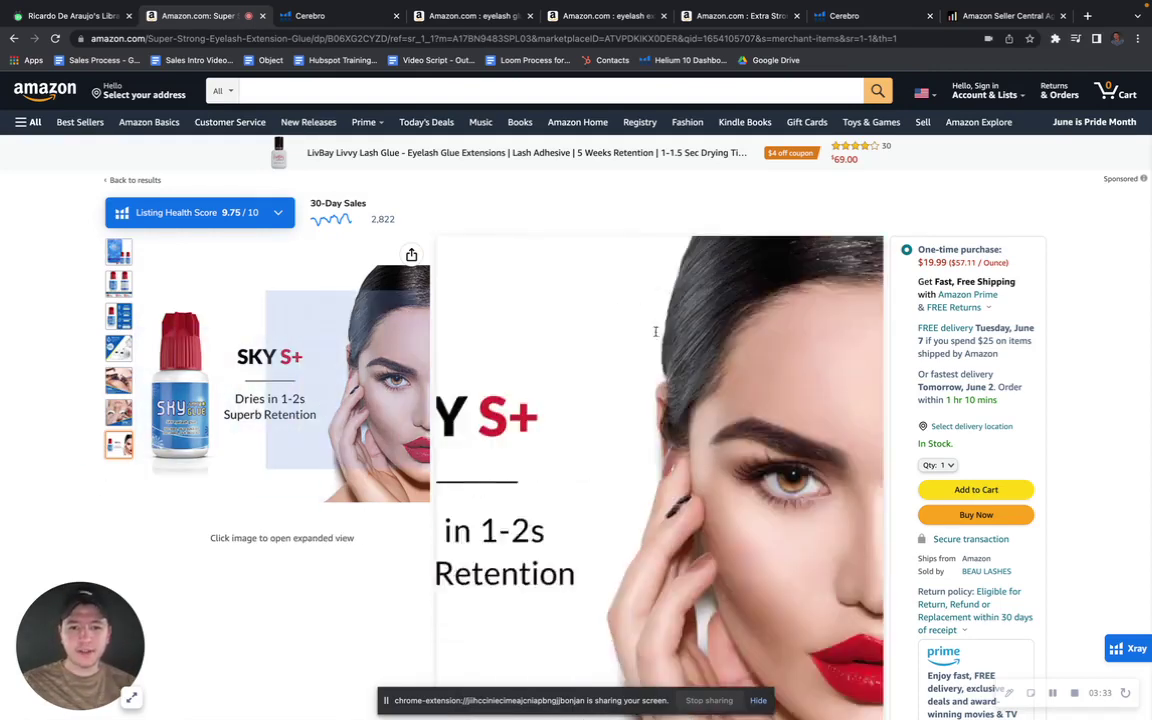
left_click(285, 212)
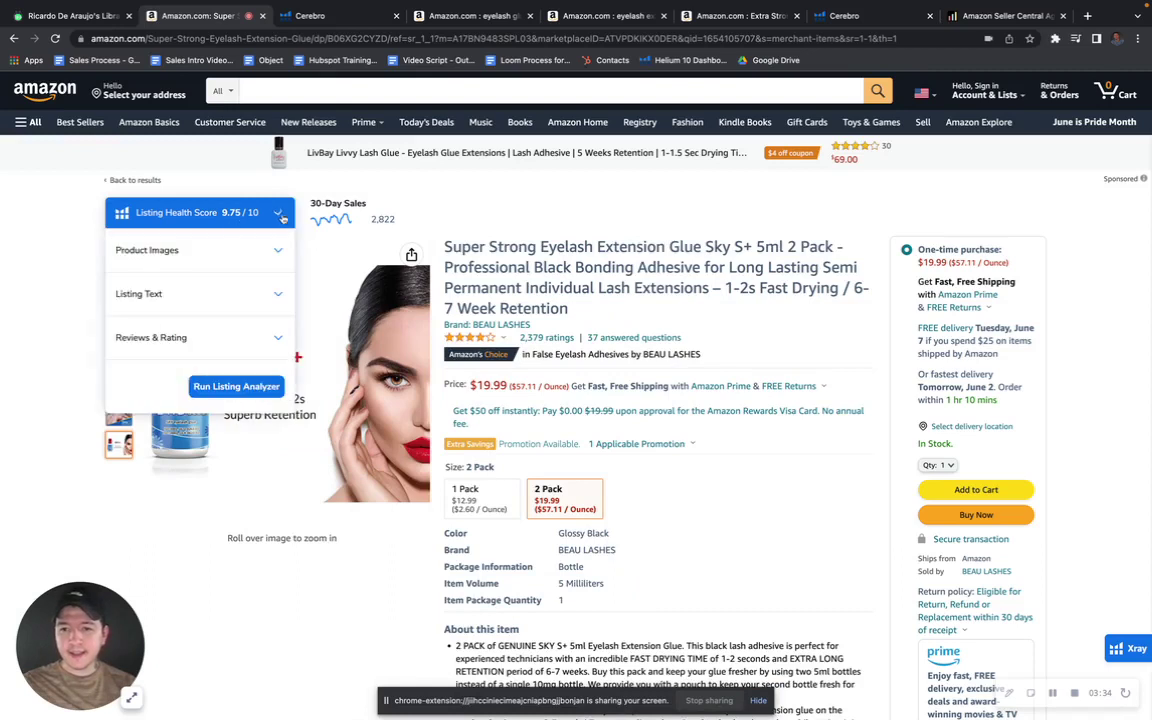
left_click(254, 293)
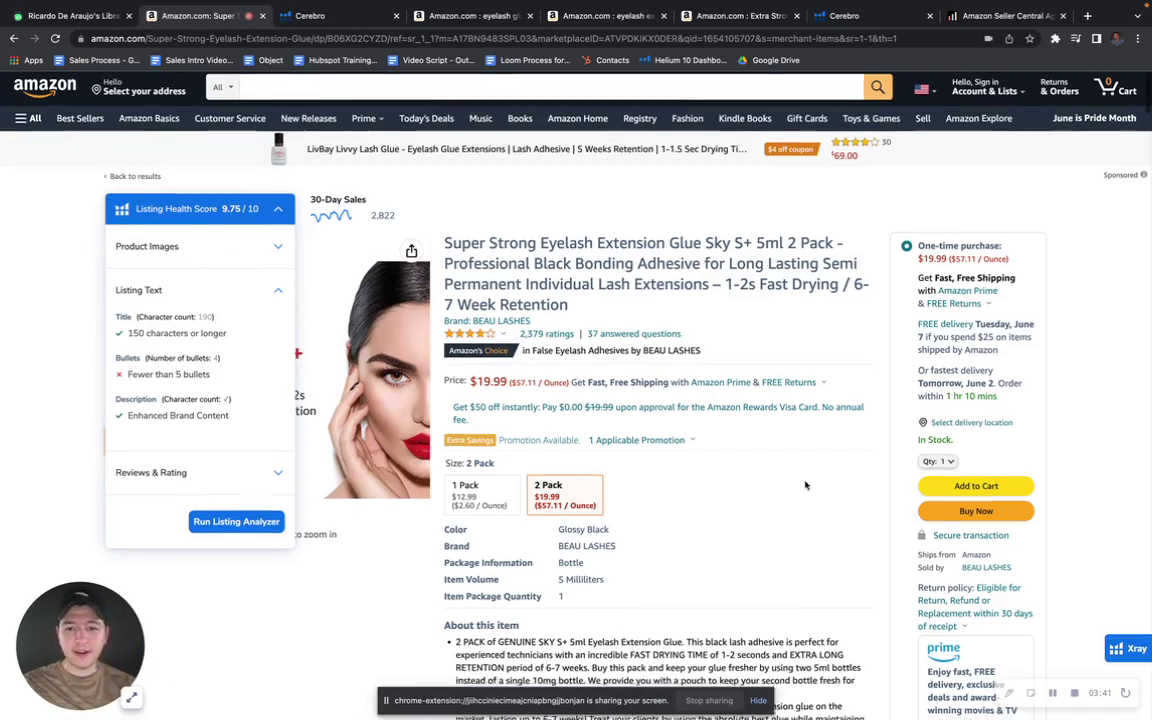
scroll(805, 482, "down", 5)
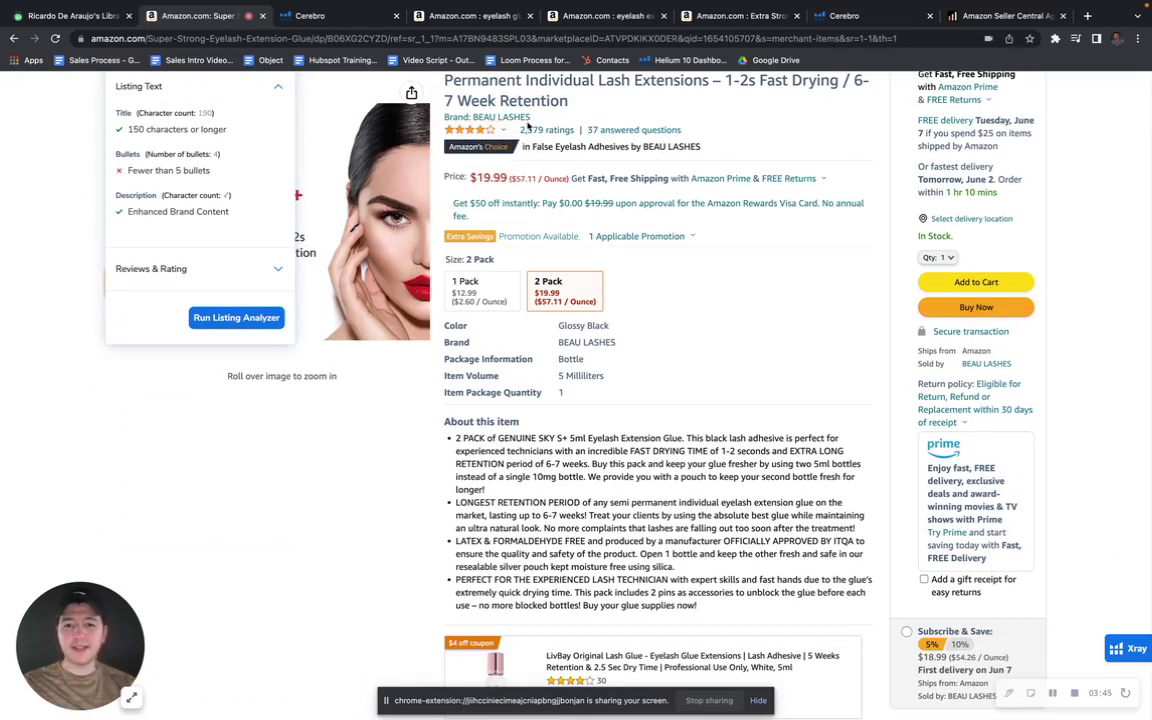
scroll(702, 257, "down", 2)
scroll(726, 294, "down", 4)
scroll(726, 296, "down", 1)
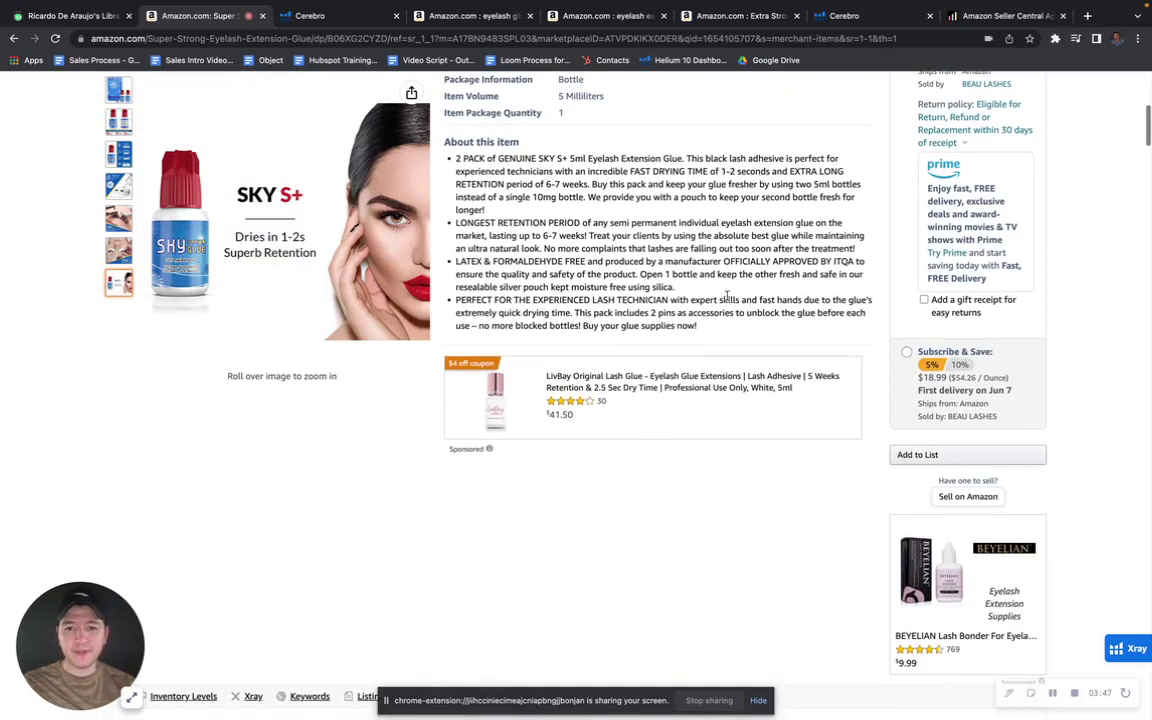
scroll(786, 334, "up", 3)
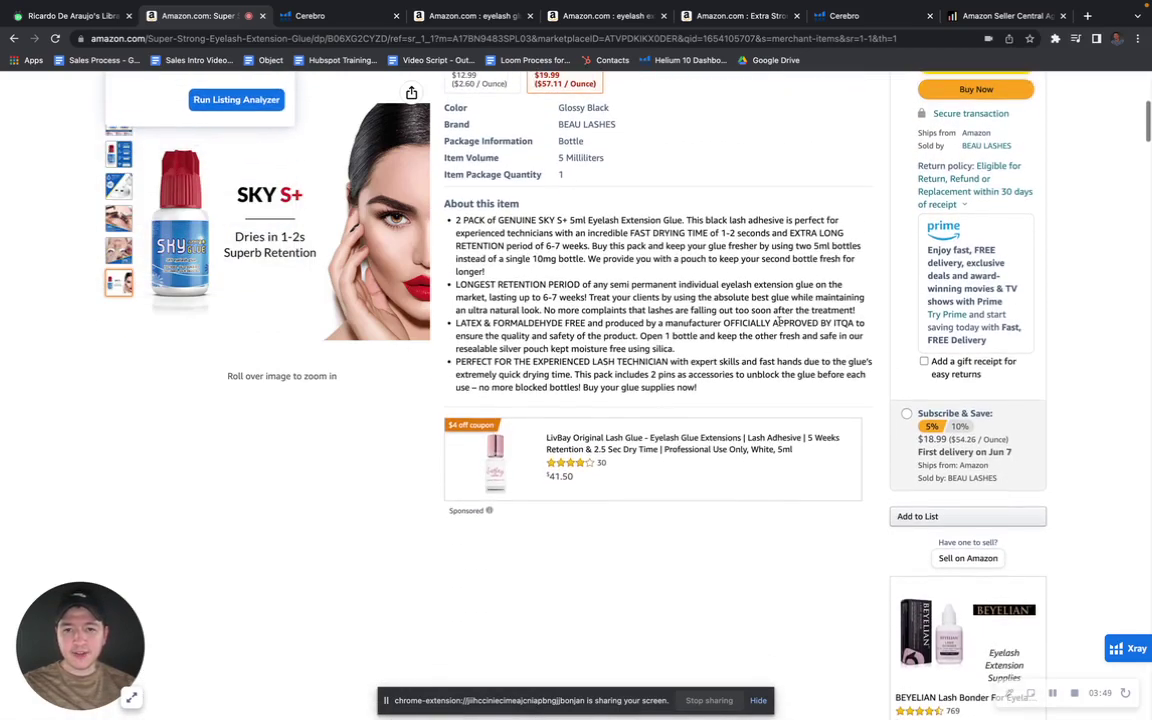
scroll(700, 335, "up", 2)
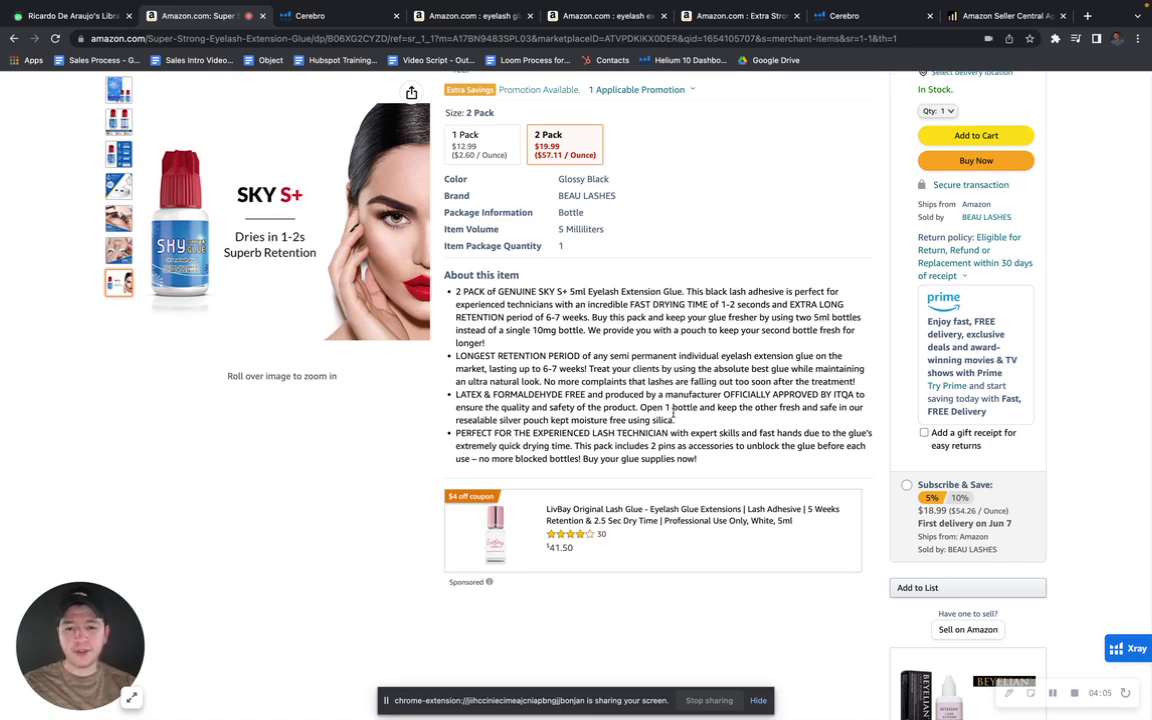
scroll(665, 410, "down", 2)
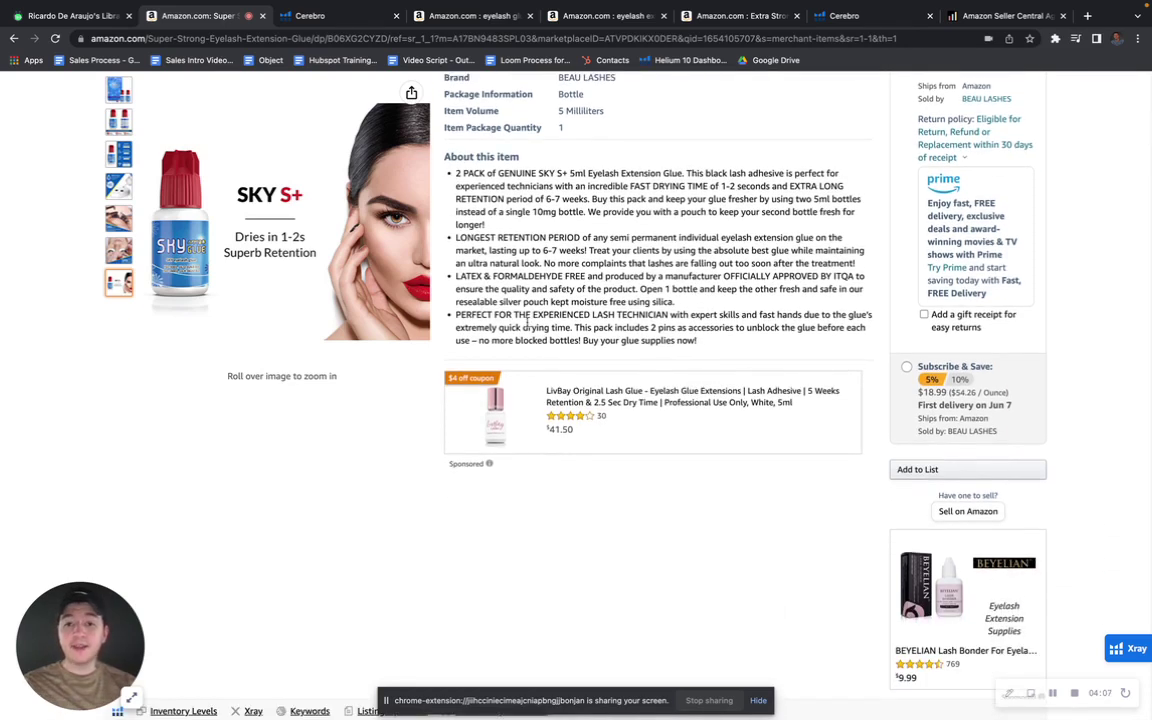
scroll(527, 322, "up", 1)
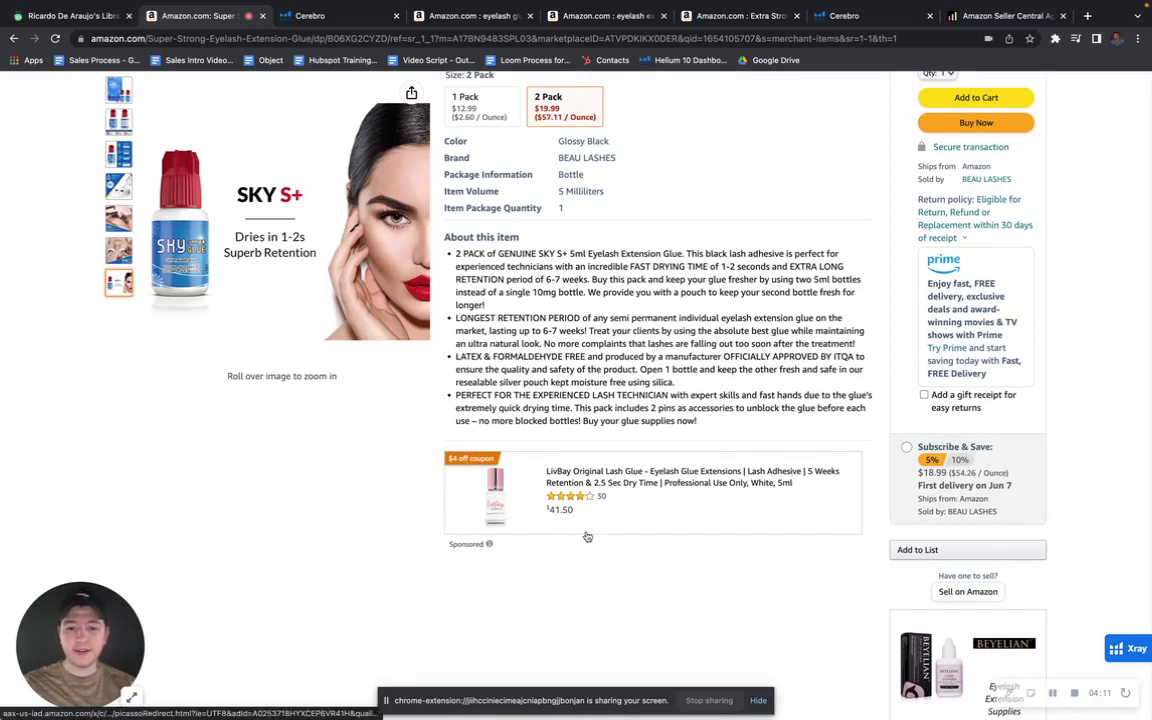
scroll(660, 593, "down", 1)
scroll(660, 593, "down", 1)
- Scroll down to the Sky S+ Product Description A+ content with its specification list
scroll(597, 508, "down", 3)
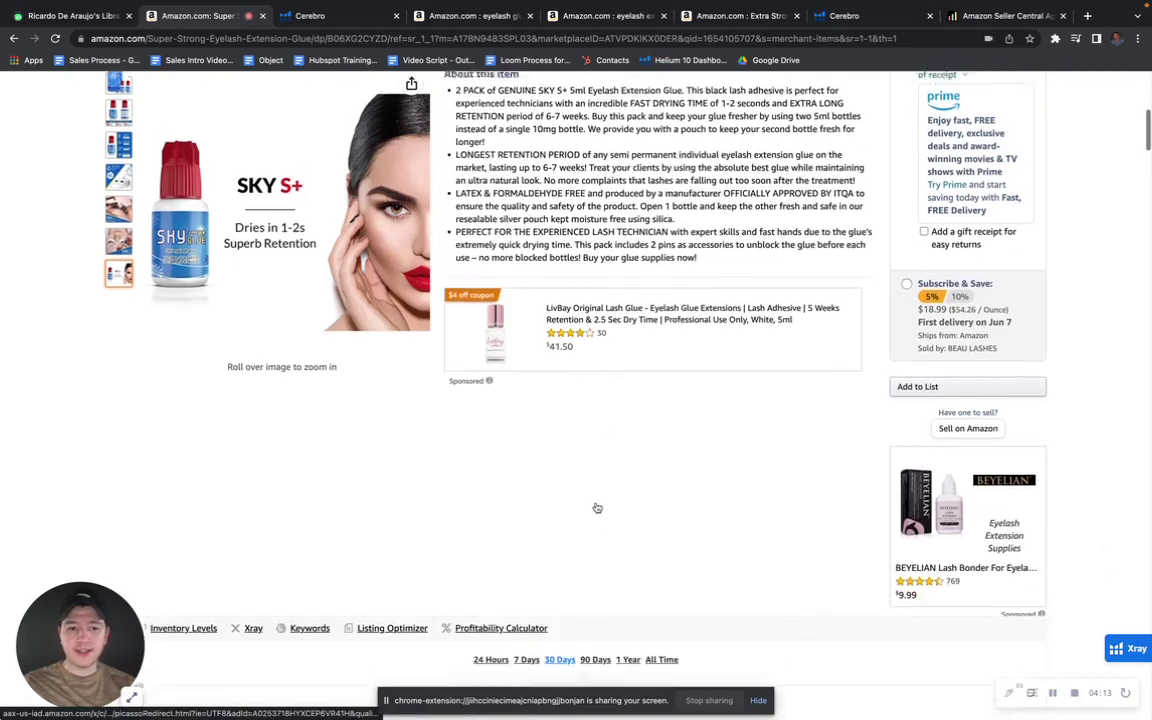
scroll(597, 508, "down", 3)
scroll(597, 508, "down", 2)
scroll(597, 508, "down", 5)
scroll(597, 508, "down", 4)
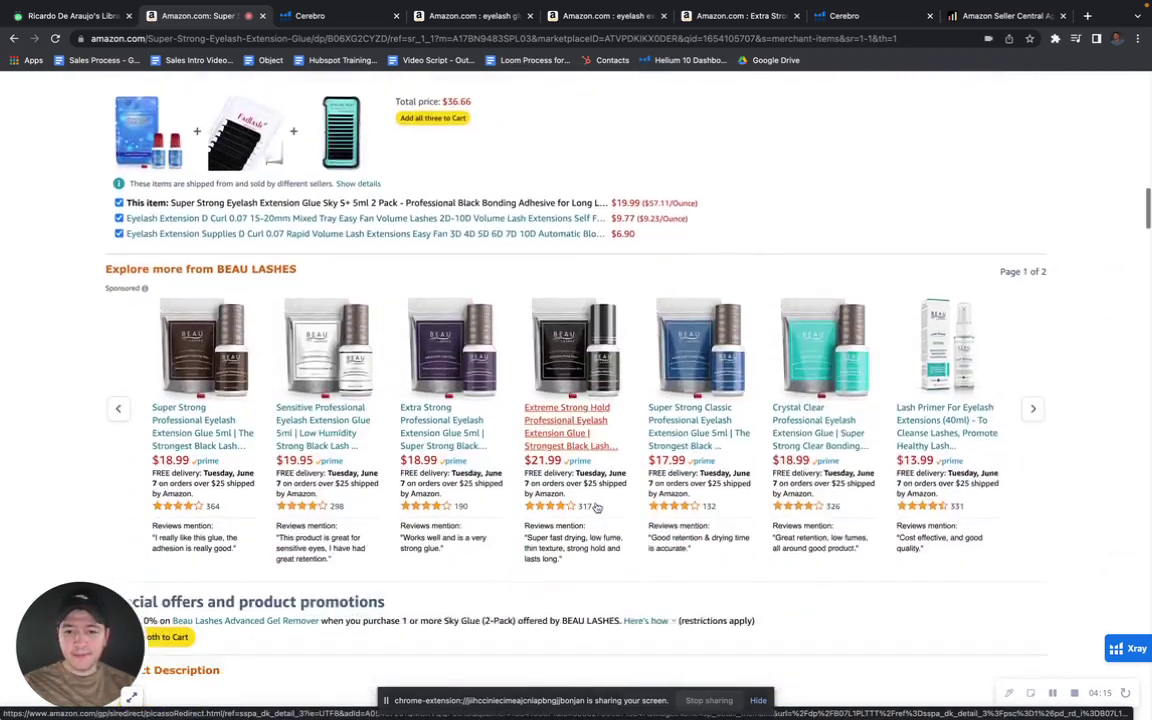
scroll(597, 508, "down", 5)
scroll(597, 508, "down", 3)
scroll(597, 270, "down", 2)
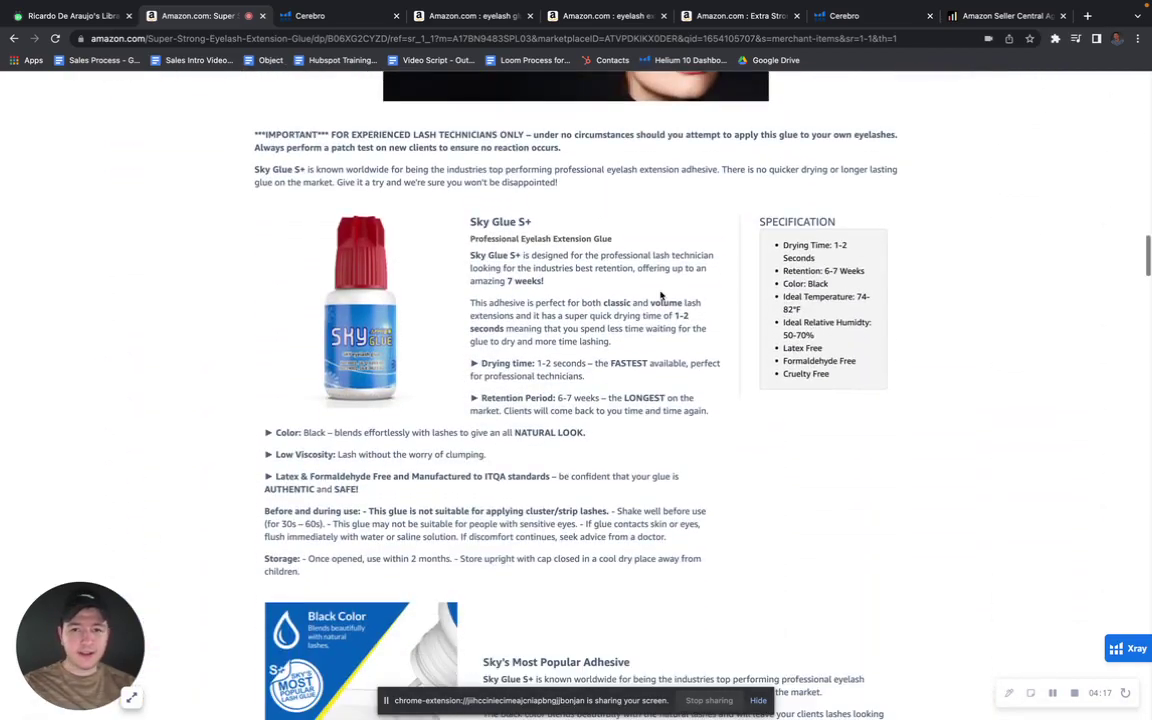
scroll(508, 234, "down", 1)
scroll(508, 234, "down", 1)
scroll(508, 234, "down", 1)
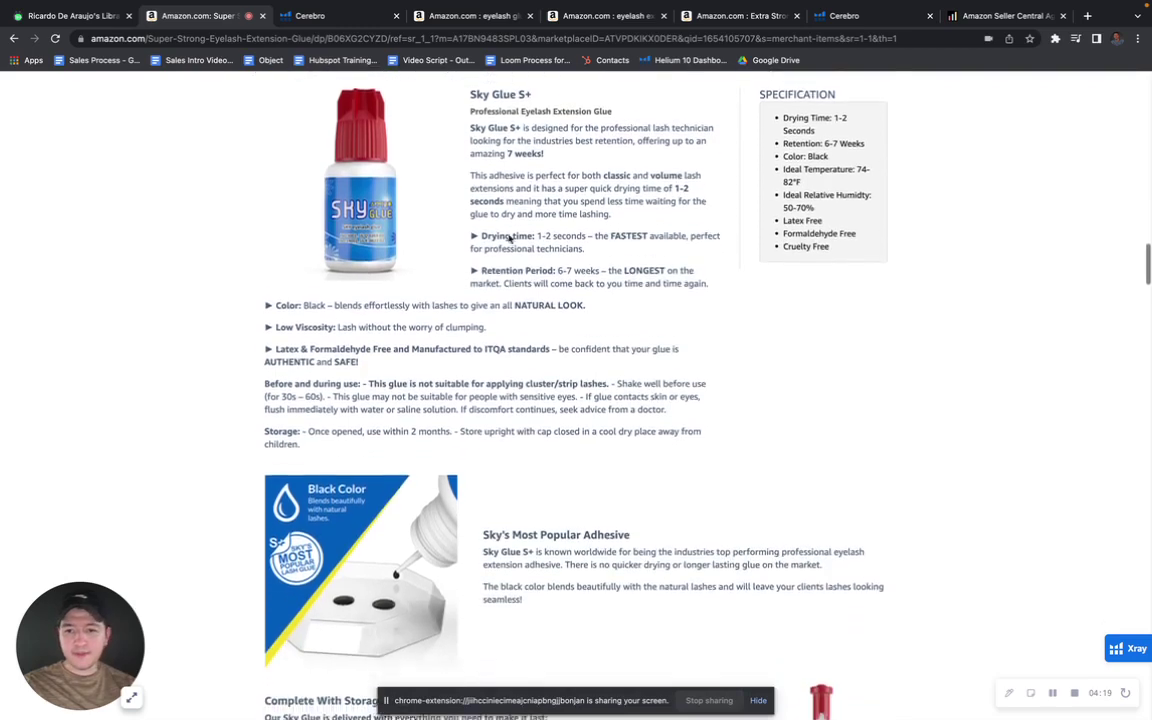
scroll(508, 234, "down", 1)
scroll(508, 234, "down", 2)
scroll(510, 240, "down", 1)
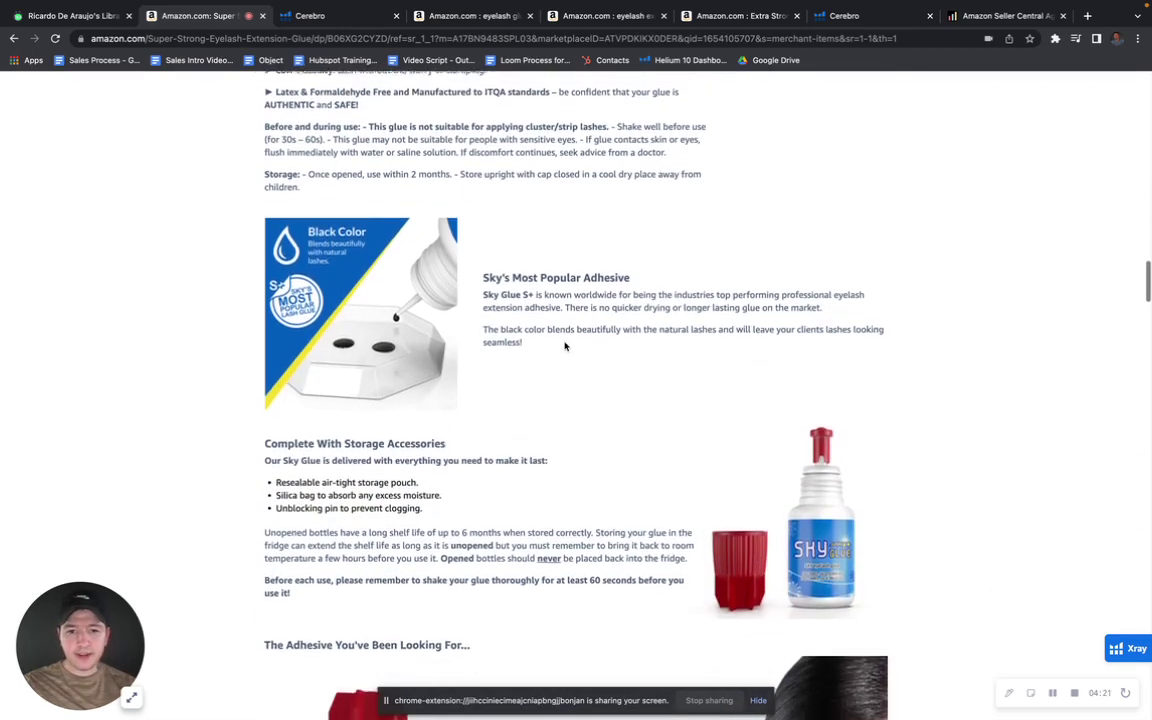
scroll(568, 344, "down", 1)
scroll(281, 452, "down", 1)
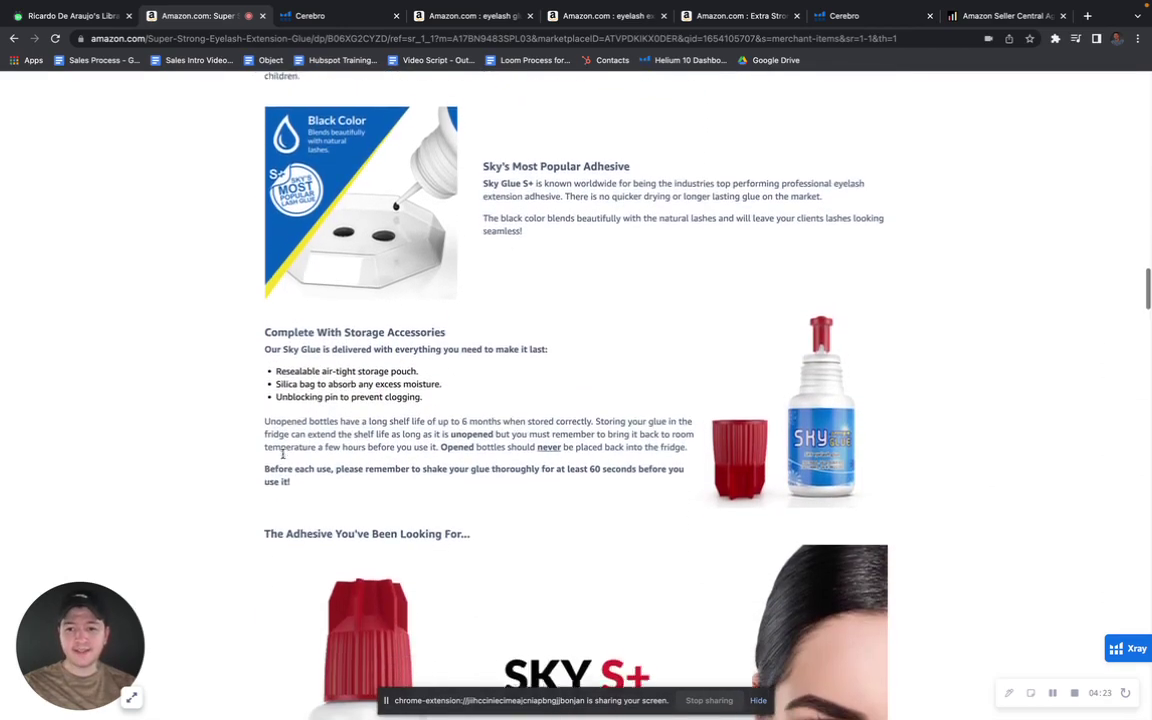
scroll(283, 458, "down", 1)
scroll(283, 455, "down", 2)
scroll(283, 458, "down", 3)
scroll(283, 458, "down", 2)
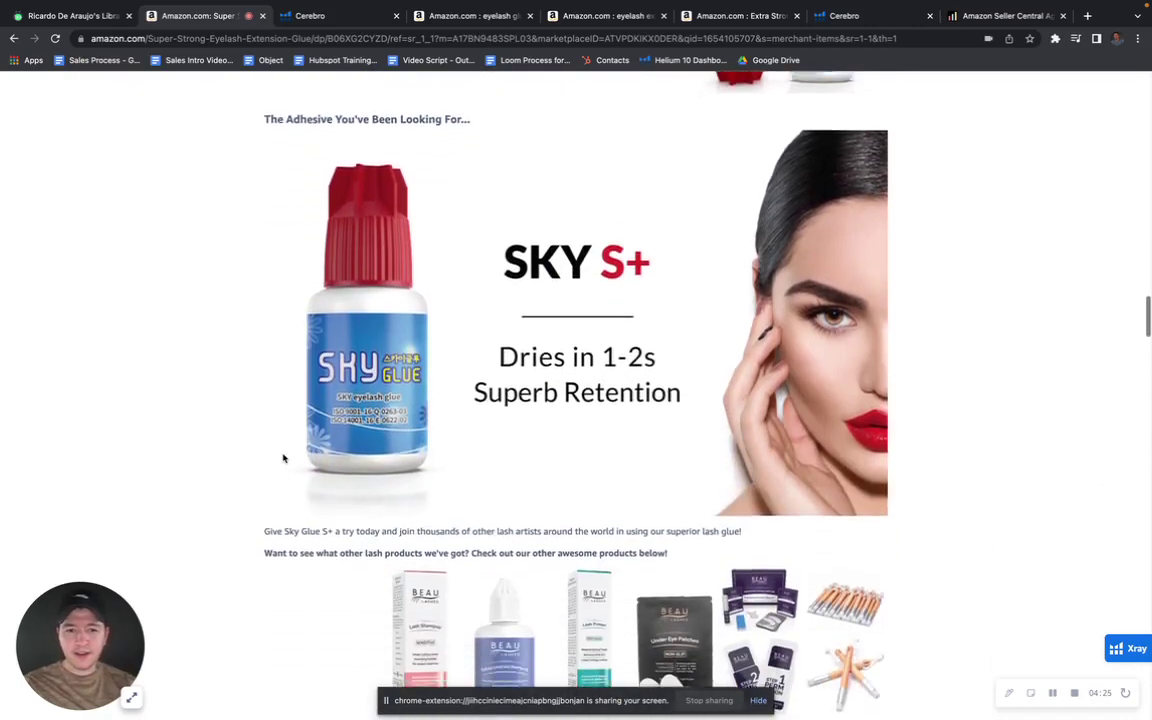
scroll(283, 458, "down", 1)
scroll(283, 458, "down", 1)
scroll(283, 458, "up", 3)
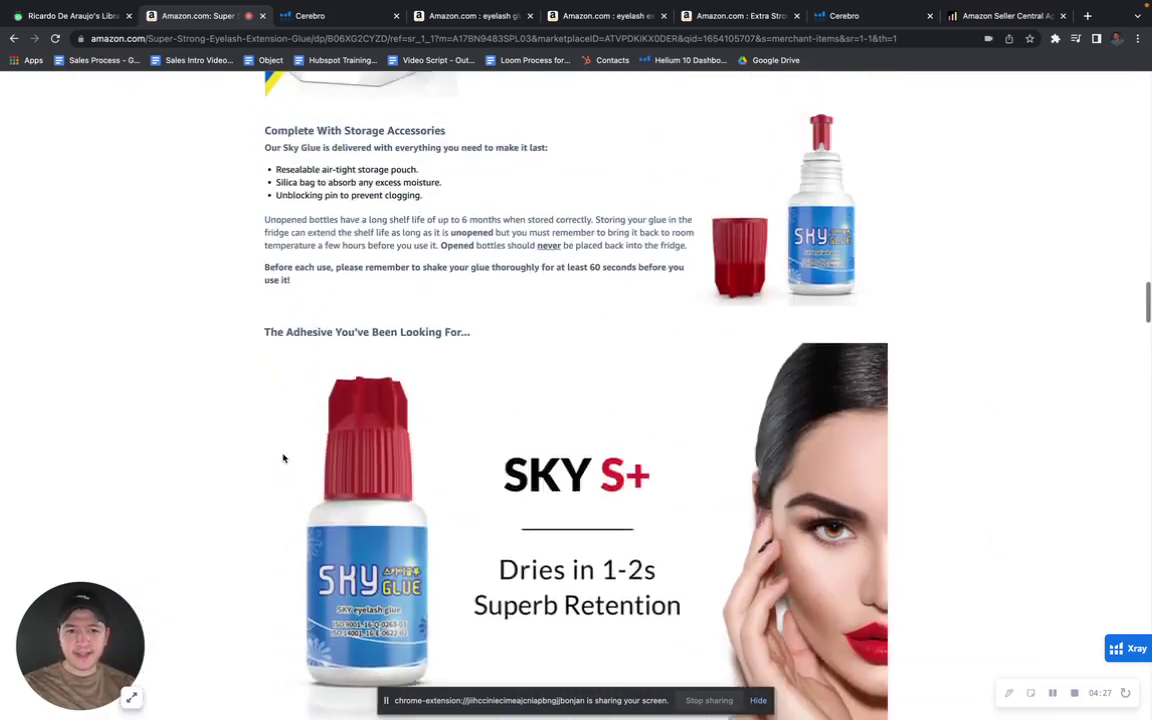
scroll(283, 458, "up", 3)
scroll(283, 456, "up", 3)
scroll(282, 453, "up", 3)
scroll(283, 458, "up", 1)
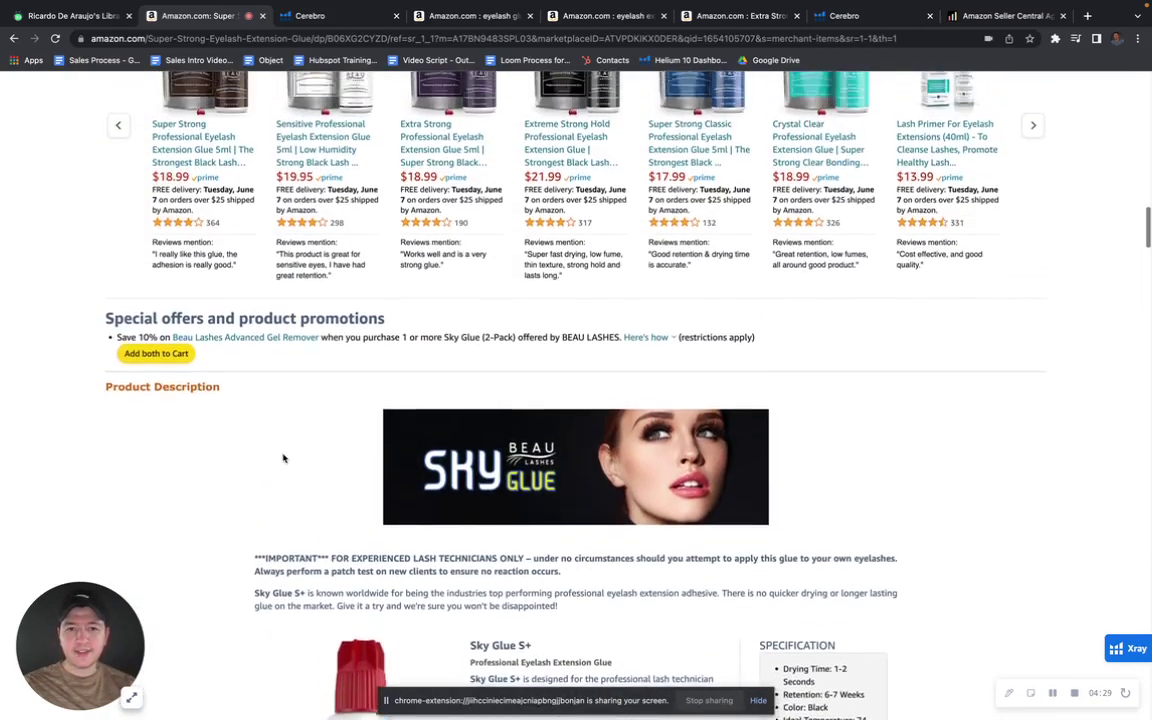
scroll(283, 458, "down", 3)
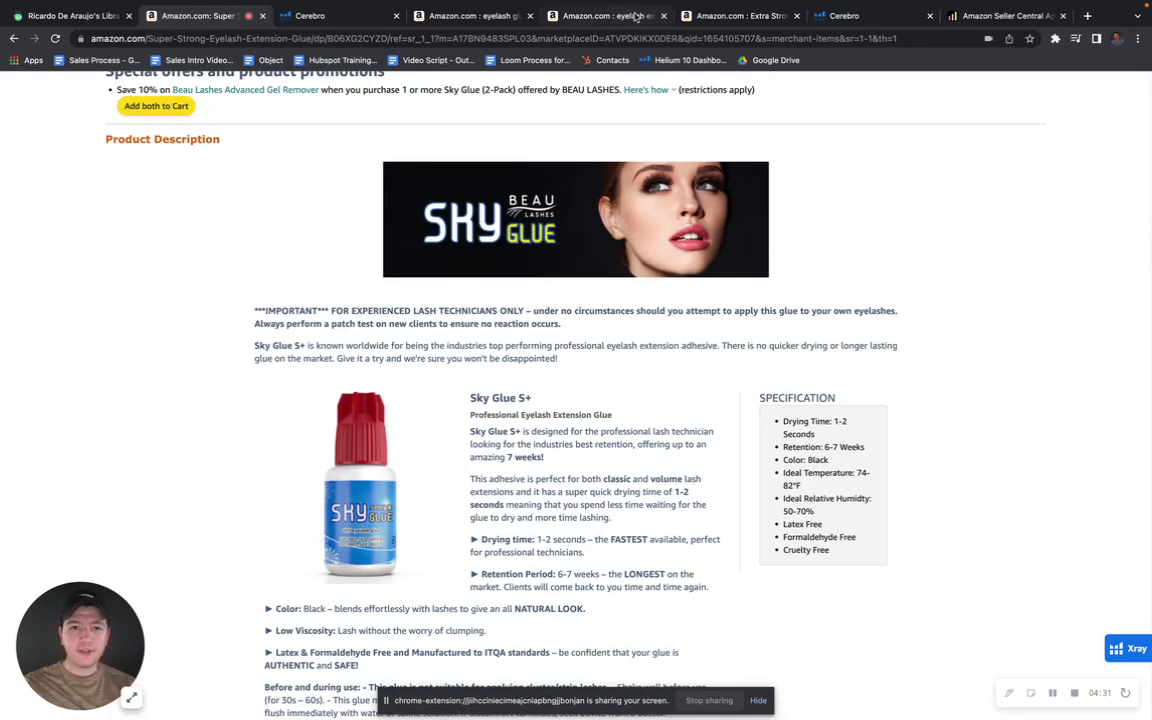
- Browse the competing Extra Strong glue listing's A+ content images
left_click(720, 16)
scroll(587, 427, "down", 5)
scroll(587, 427, "down", 5)
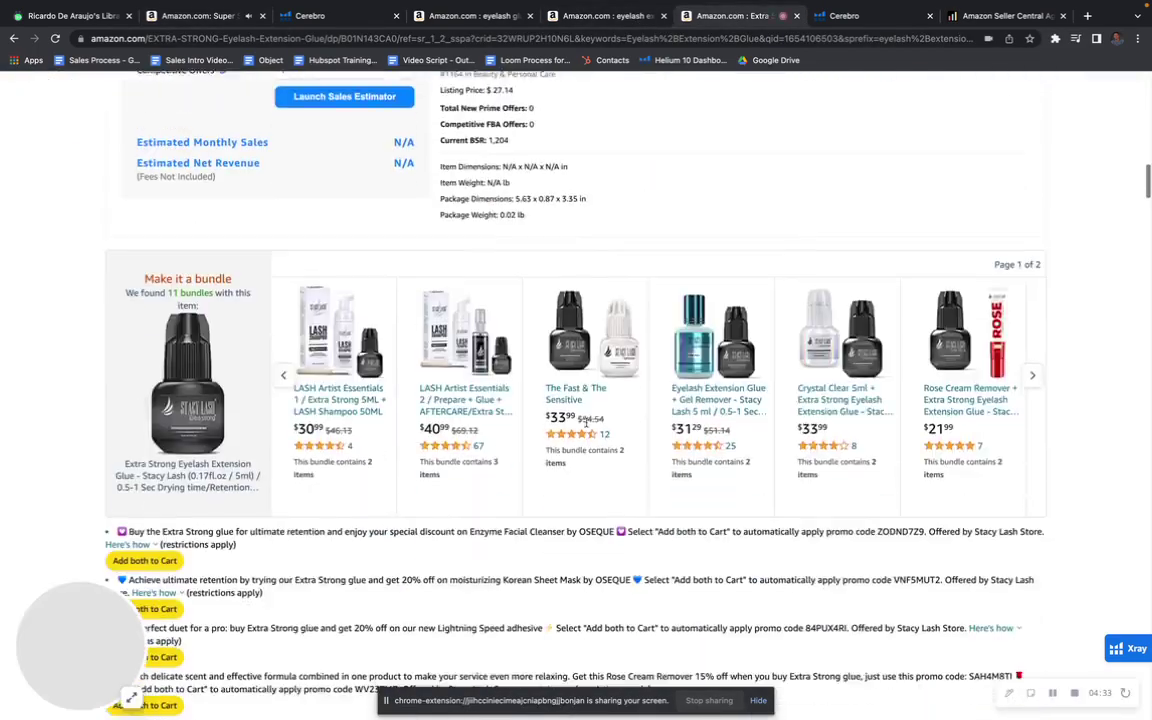
scroll(587, 427, "down", 5)
scroll(587, 427, "down", 5)
scroll(587, 427, "down", 5)
scroll(587, 427, "down", 2)
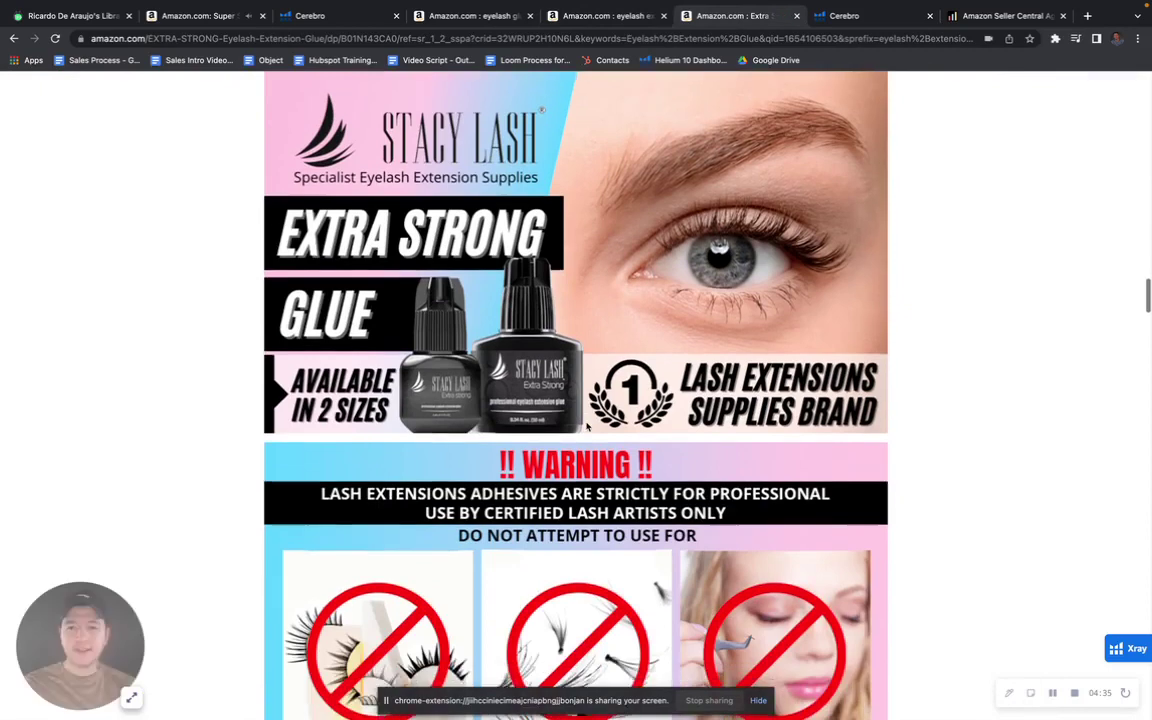
scroll(587, 427, "up", 1)
scroll(576, 400, "down", 1)
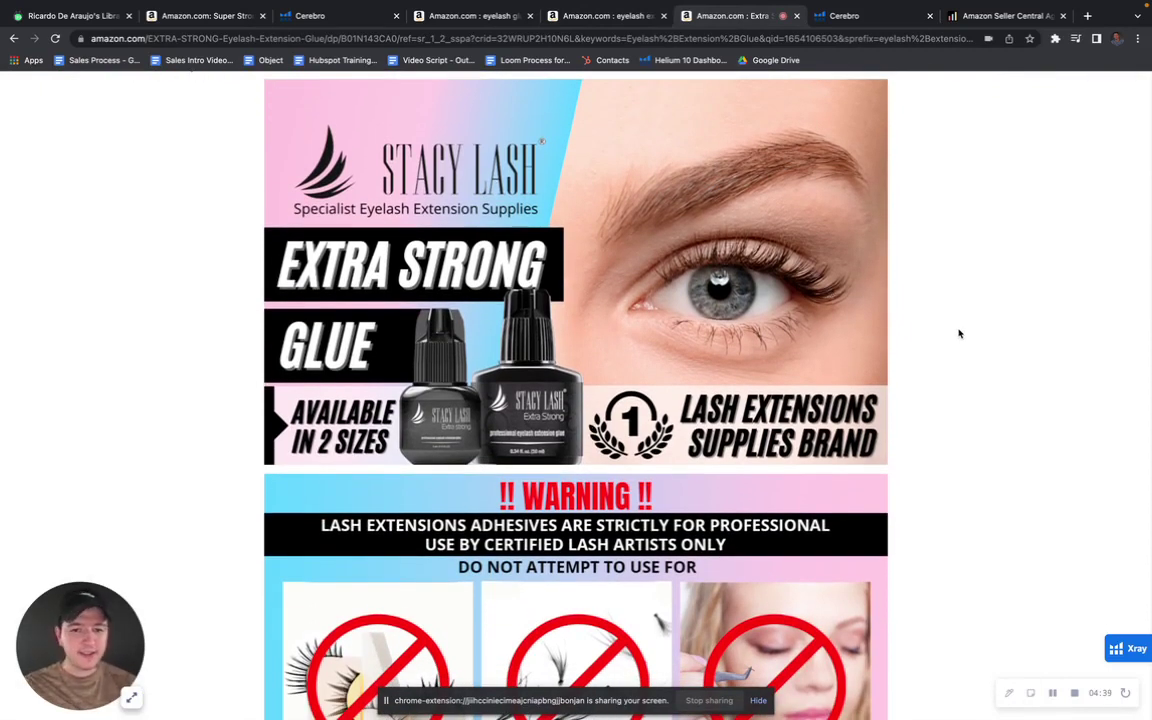
scroll(760, 370, "down", 1)
scroll(657, 388, "down", 3)
scroll(657, 384, "down", 3)
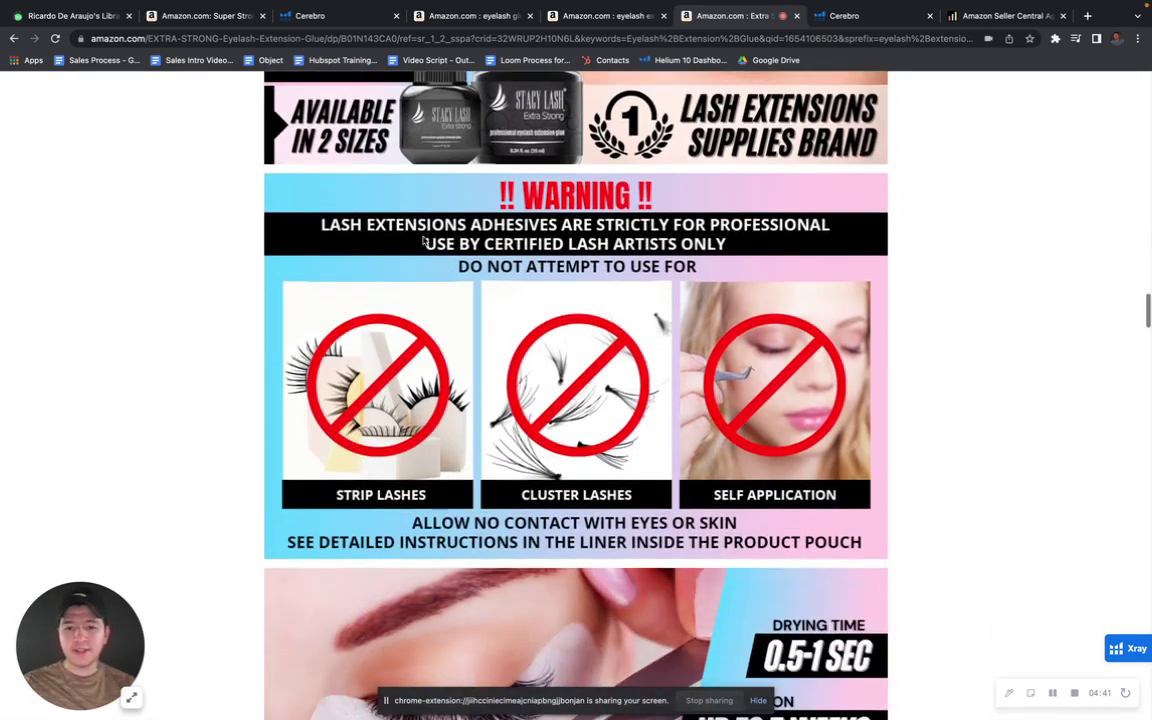
scroll(386, 380, "down", 2)
scroll(377, 378, "down", 6)
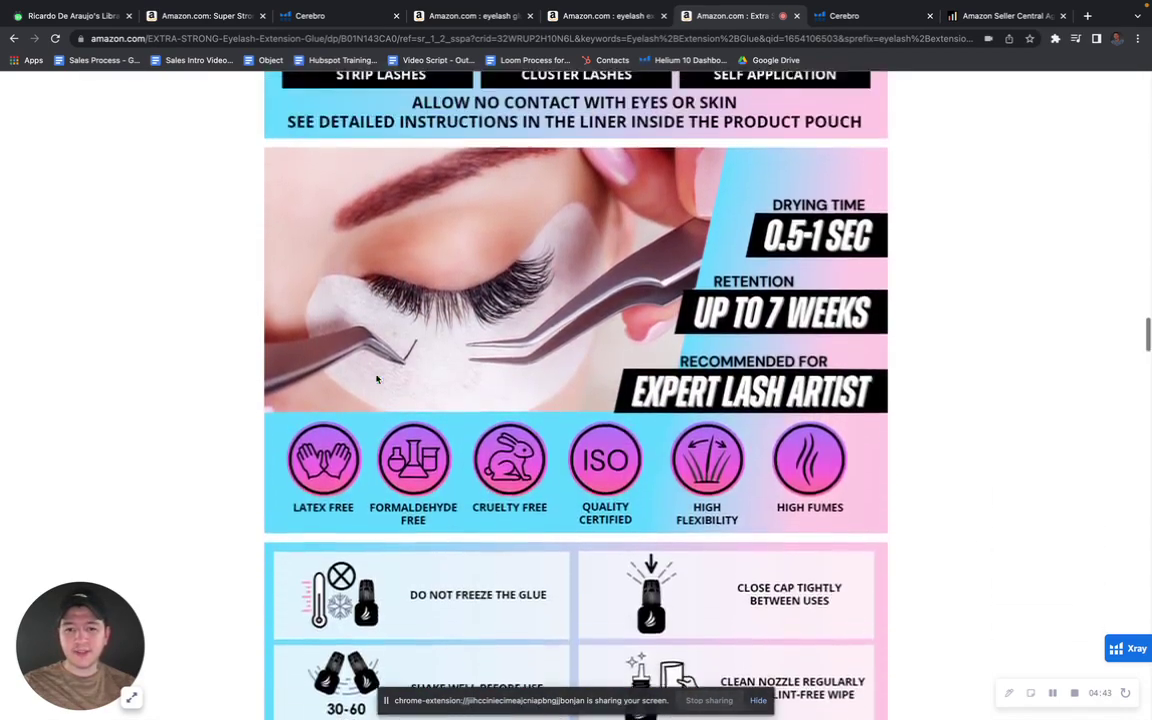
scroll(390, 375, "up", 7)
scroll(450, 350, "up", 7)
scroll(516, 331, "up", 3)
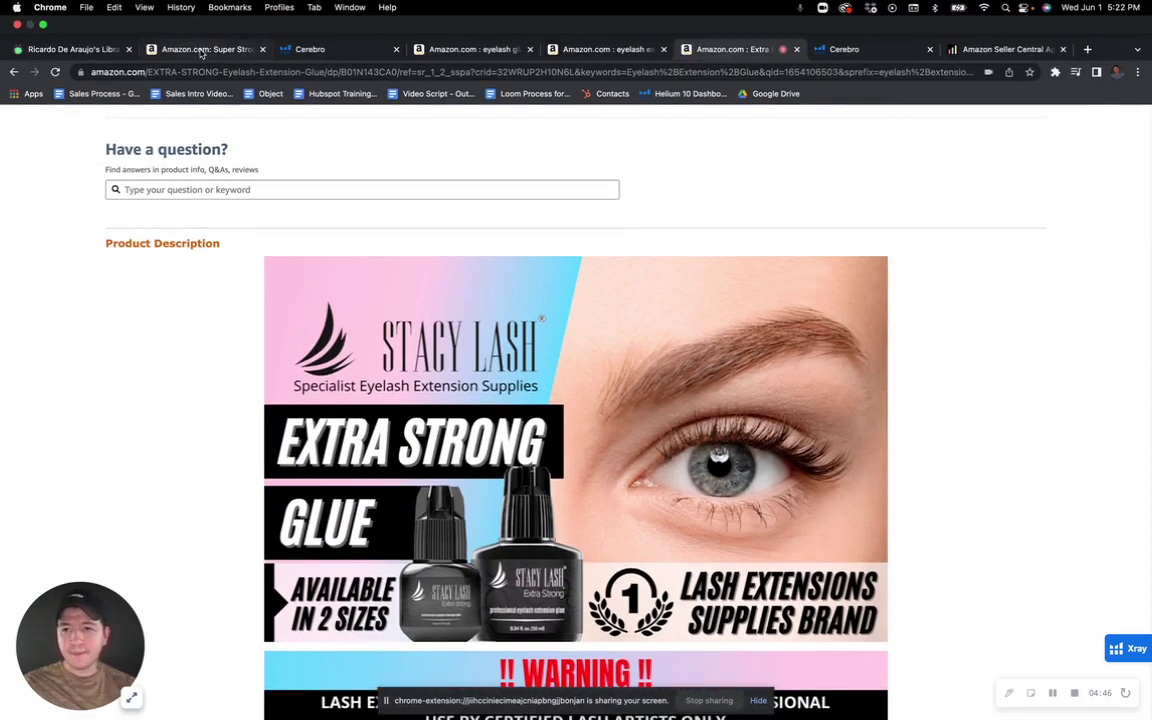
- Return to the Sky S+ listing, ranked #18 in False Eyelash Adhesives
left_click(192, 14)
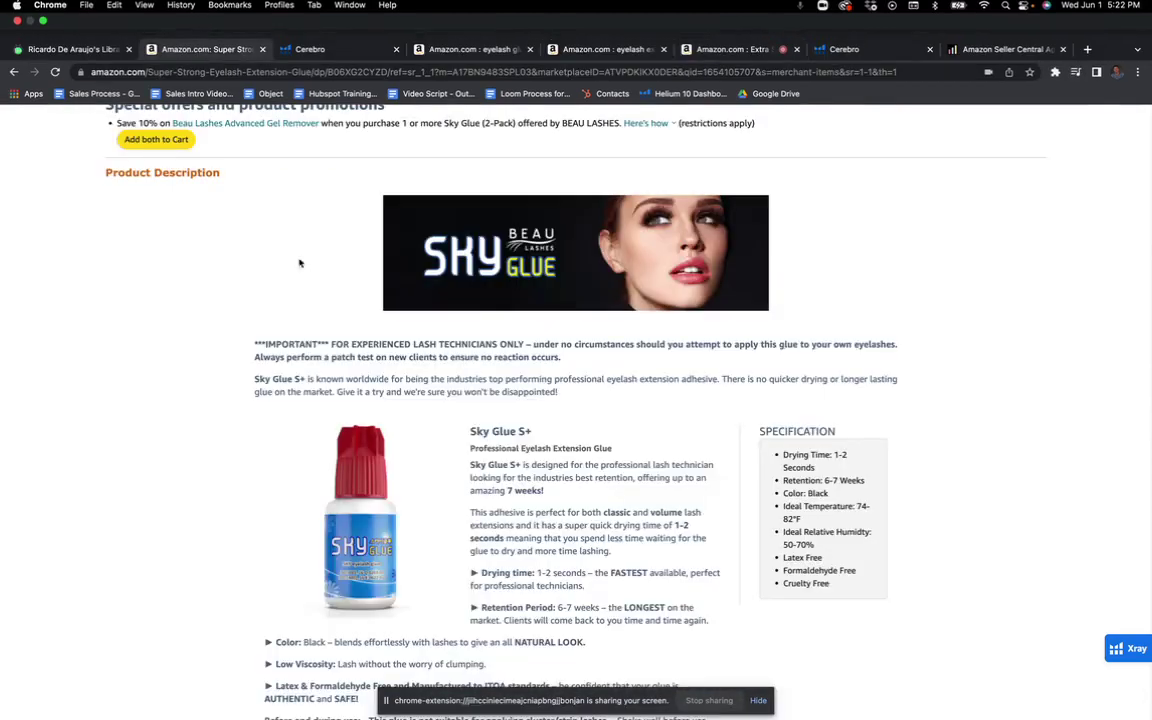
scroll(541, 440, "down", 1)
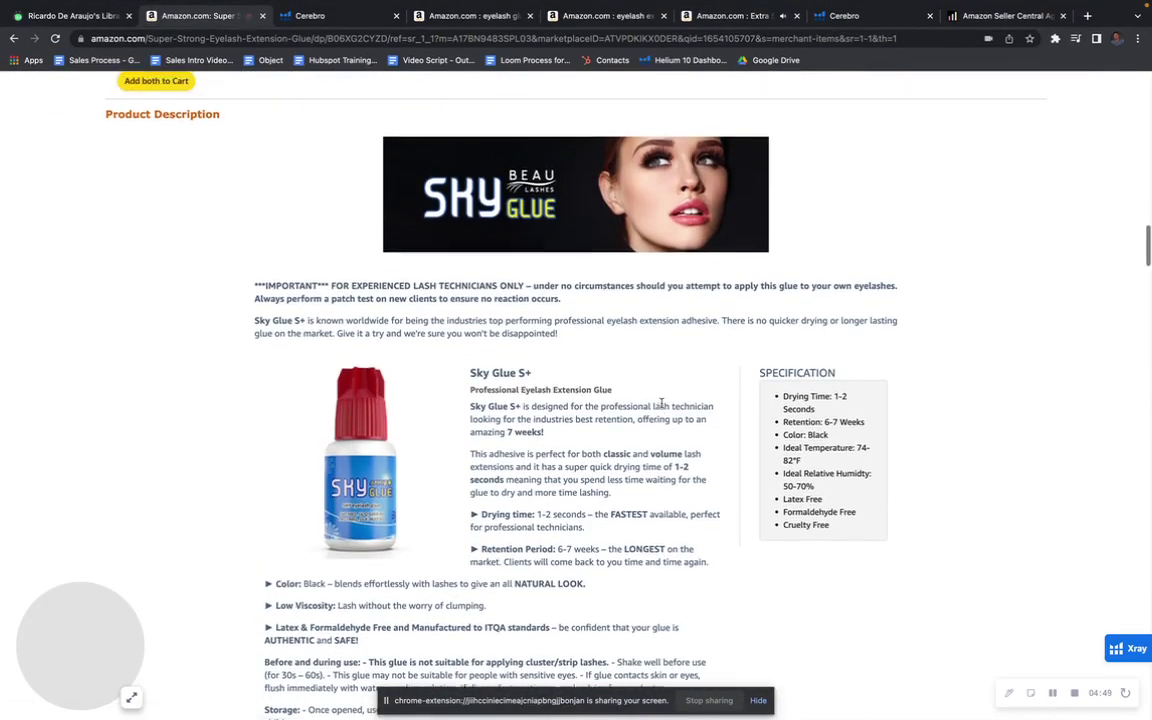
scroll(661, 403, "up", 2)
scroll(661, 403, "up", 3)
scroll(663, 403, "up", 2)
scroll(715, 314, "up", 3)
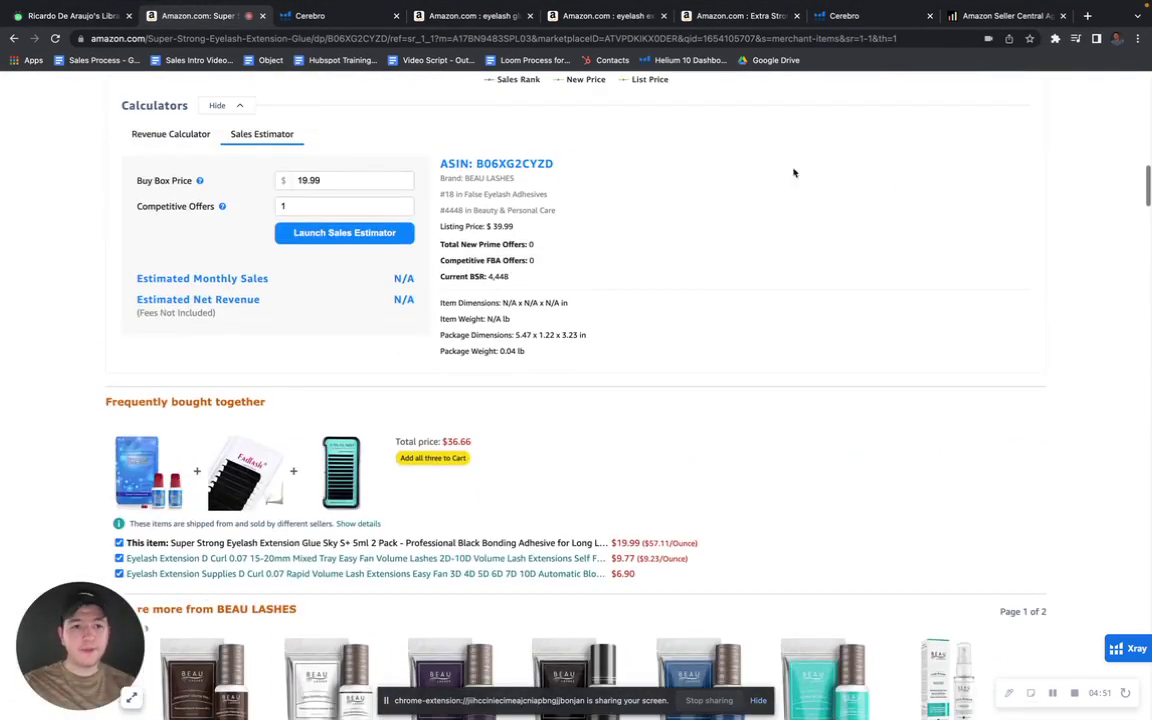
left_click(987, 15)
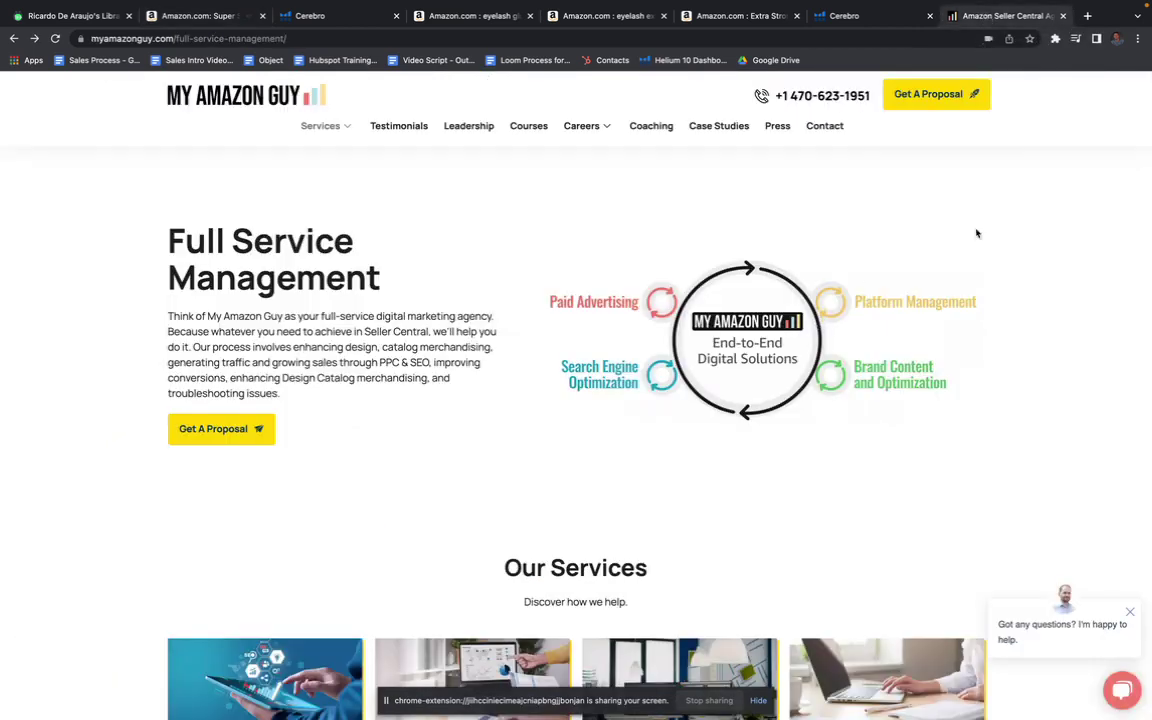